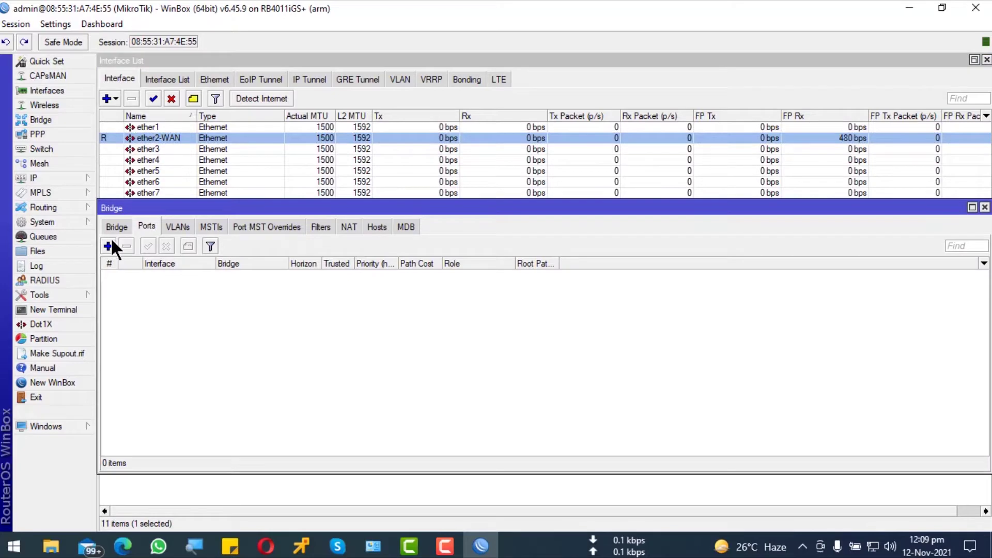
# Create a new bridge named bridge-PPPOE
pyautogui.click(116, 227)
pyautogui.click(108, 246)
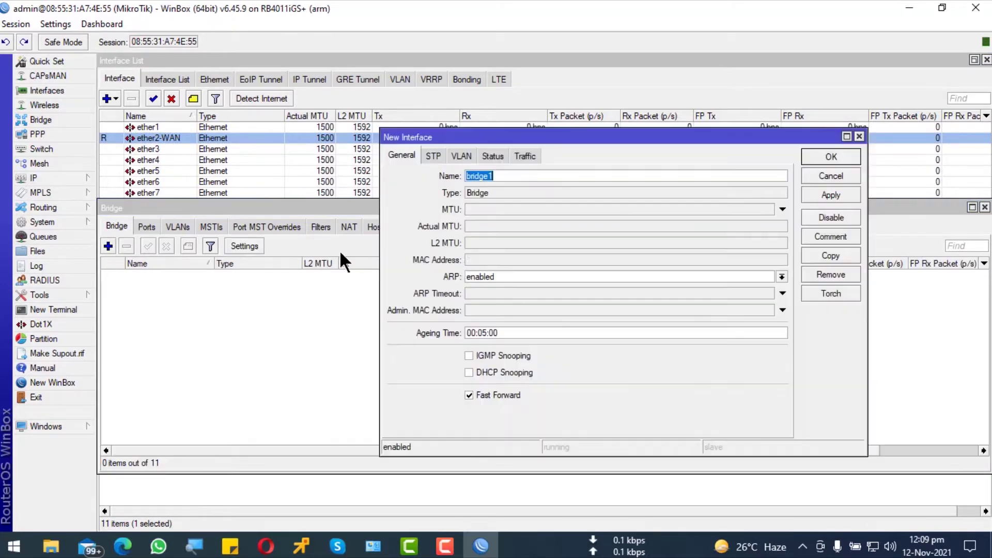
pyautogui.click(514, 174)
pyautogui.press('BackSpace')
pyautogui.write('-P')
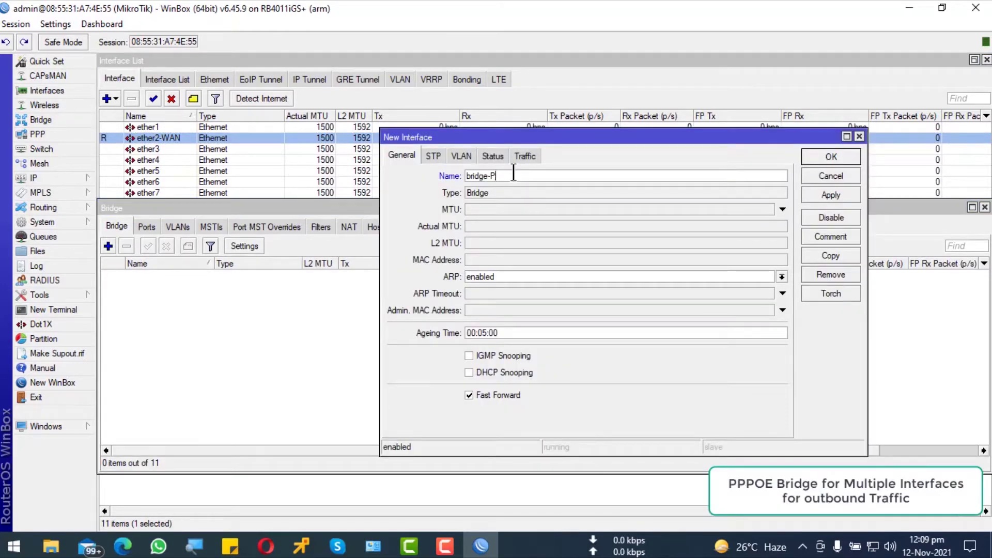
pyautogui.write('PPOE')
pyautogui.click(832, 196)
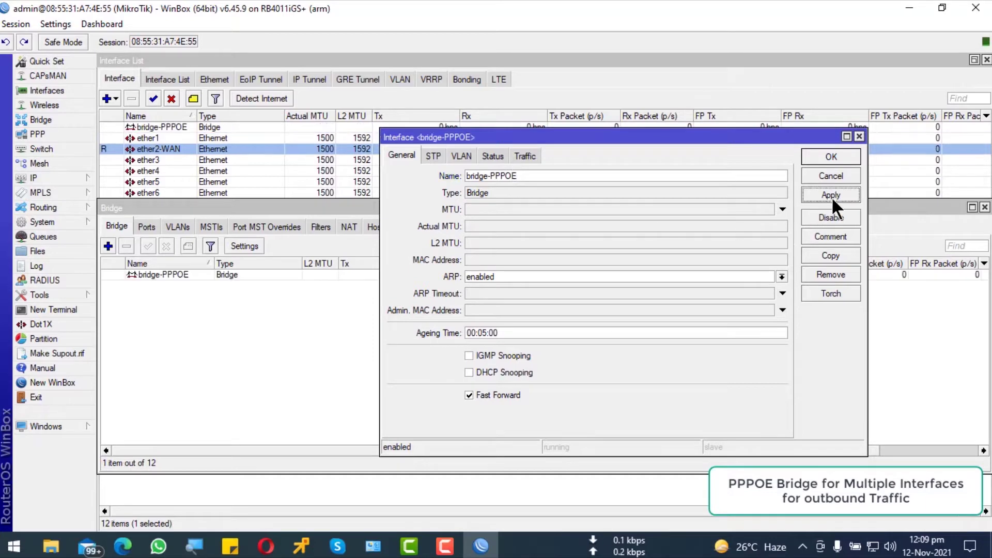
# Copy it into a second bridge named bridge-Mgmt and close both bridge dialogs
pyautogui.click(833, 256)
pyautogui.click(549, 192)
pyautogui.press('BackSpace')
pyautogui.write('-M')
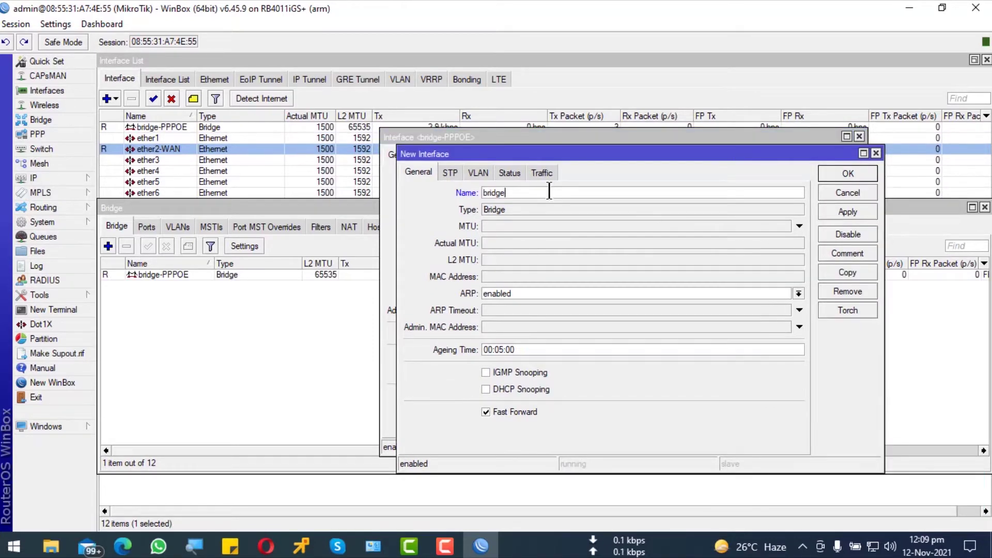
pyautogui.write('gmt')
pyautogui.click(843, 215)
pyautogui.click(838, 173)
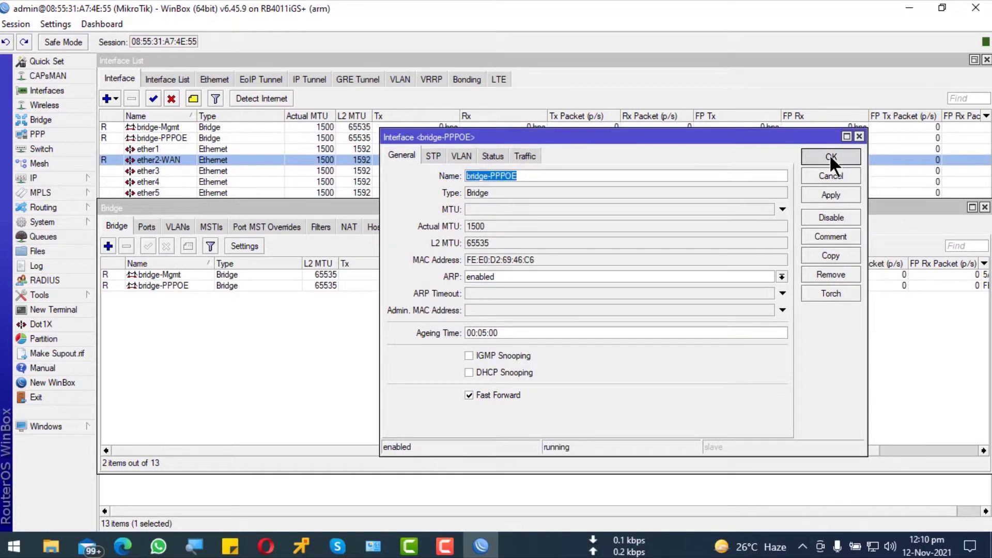
pyautogui.click(829, 156)
pyautogui.click(146, 226)
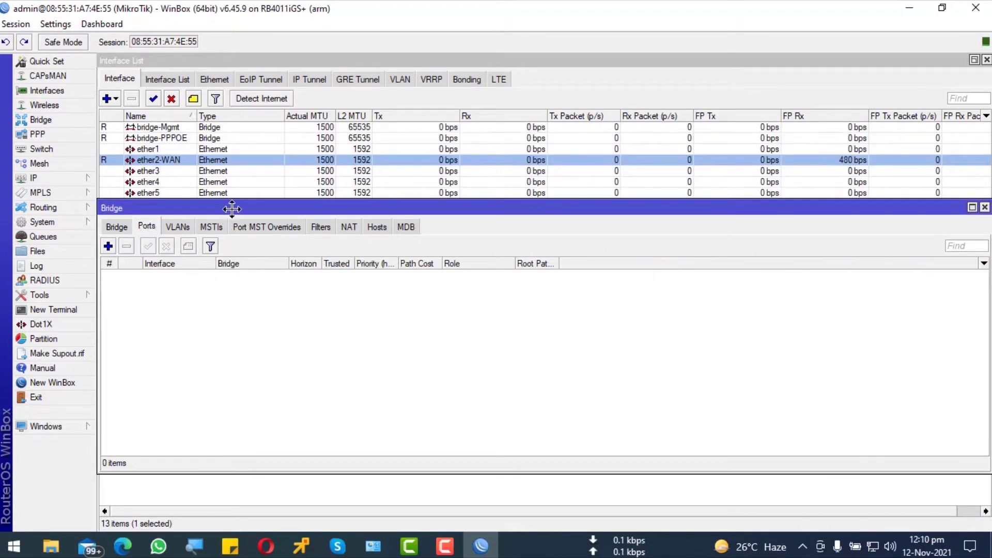
# Add ether3 and ether4 as ports of bridge-PPPOE
pyautogui.moveTo(232, 208); pyautogui.dragTo(522, 238)
pyautogui.click(401, 272)
pyautogui.click(540, 230)
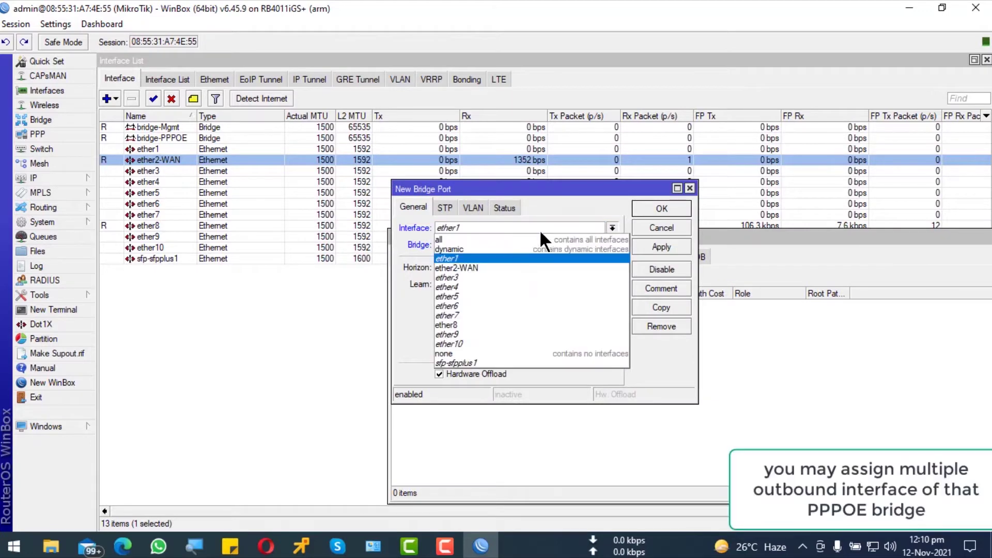
pyautogui.click(495, 278)
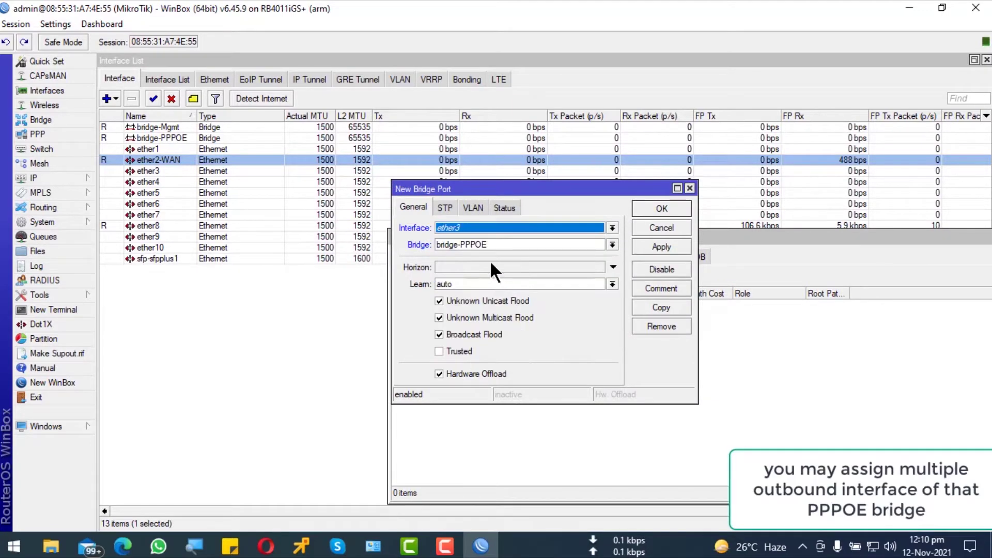
pyautogui.click(656, 248)
pyautogui.click(659, 307)
pyautogui.click(530, 243)
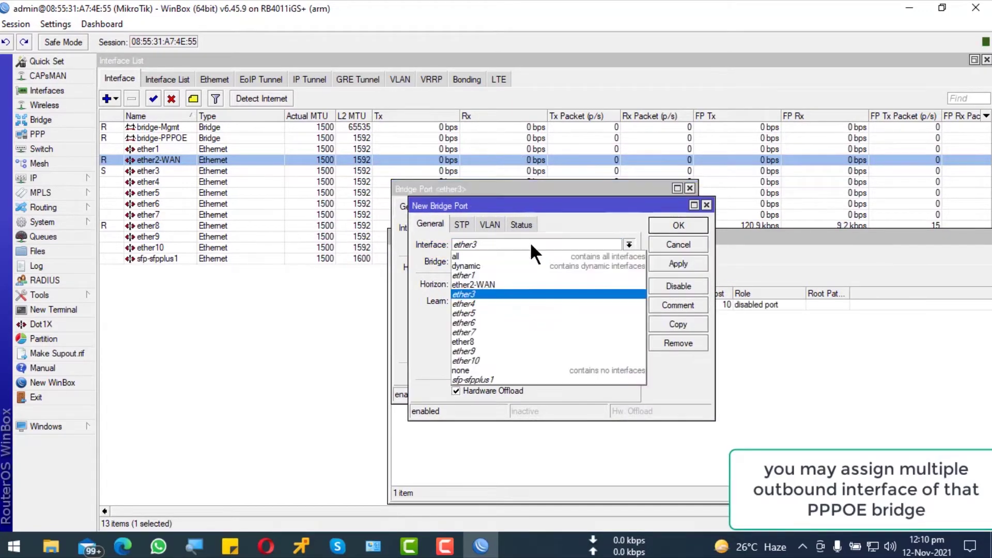
pyautogui.click(500, 304)
pyautogui.click(683, 264)
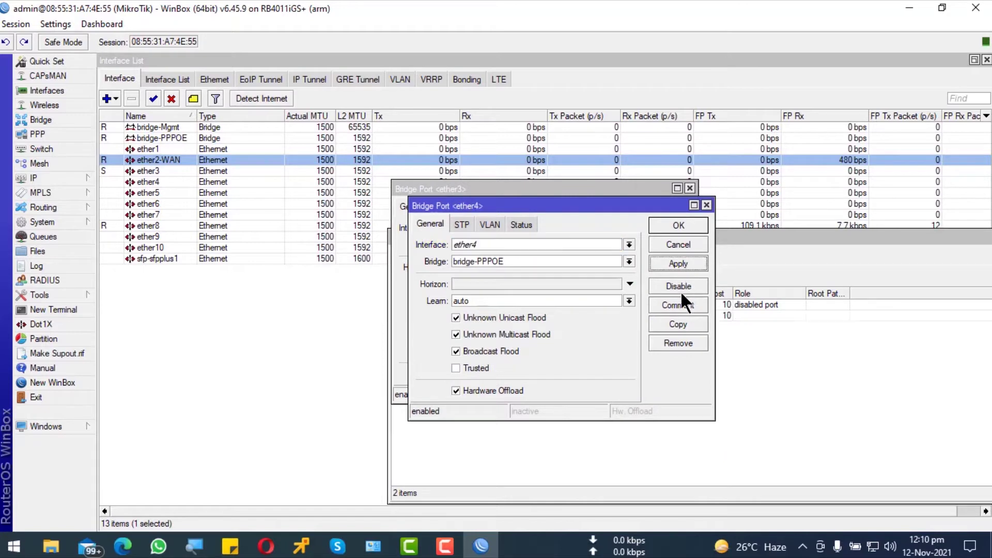
# Add ether5 to bridge-PPPOE and close the three port dialogs
pyautogui.click(678, 324)
pyautogui.click(497, 263)
pyautogui.click(496, 330)
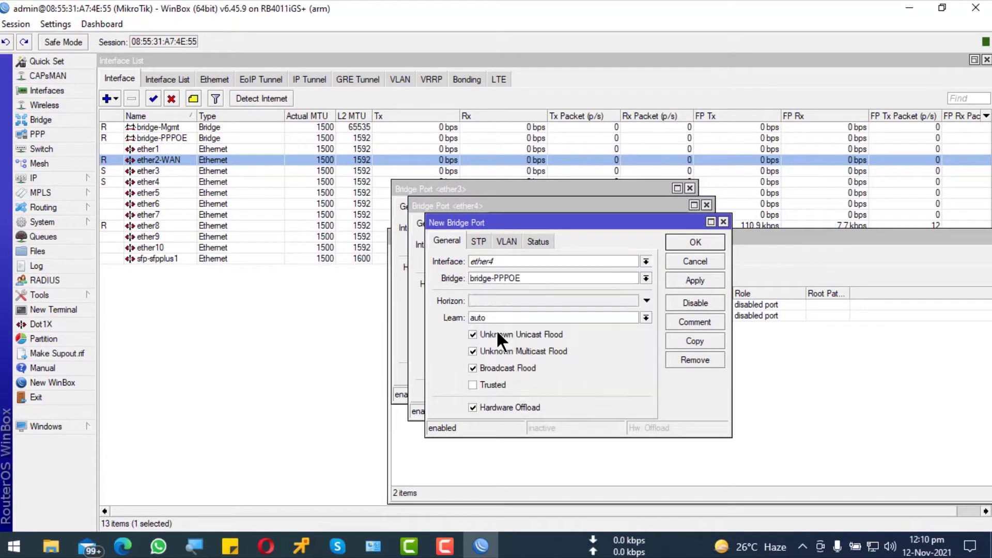
pyautogui.click(690, 283)
pyautogui.click(696, 244)
pyautogui.click(677, 228)
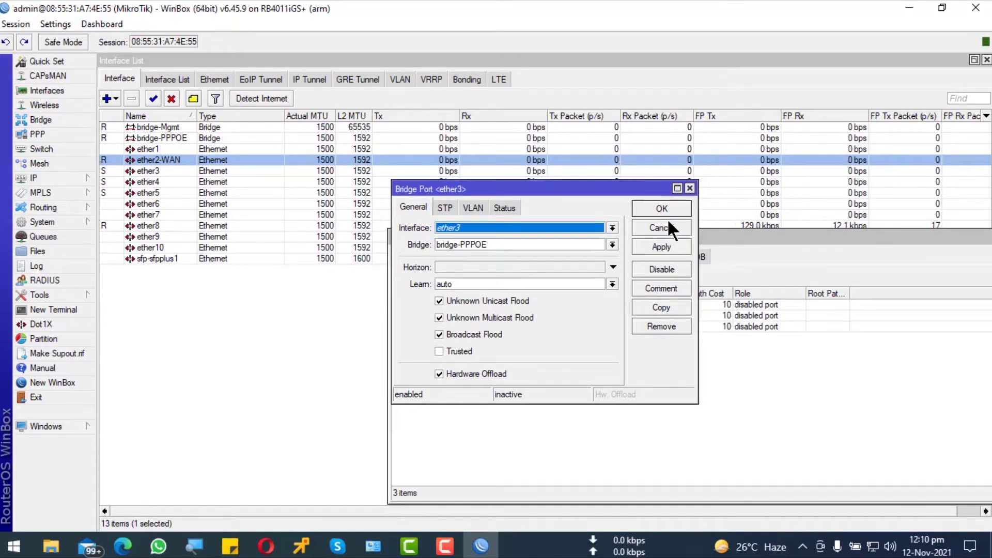
pyautogui.click(662, 208)
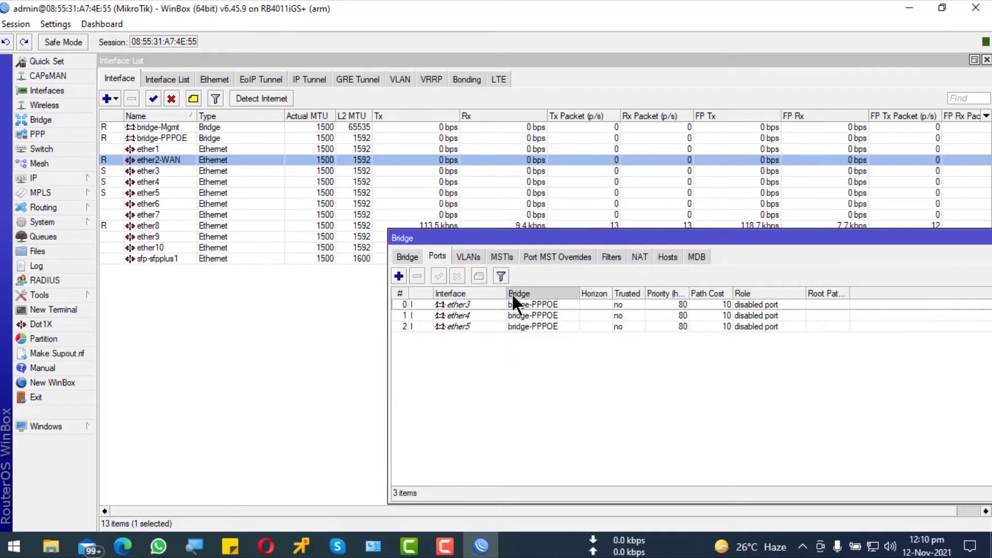
# Add ether10 as a port of bridge-Mgmt
pyautogui.moveTo(512, 293); pyautogui.dragTo(595, 296)
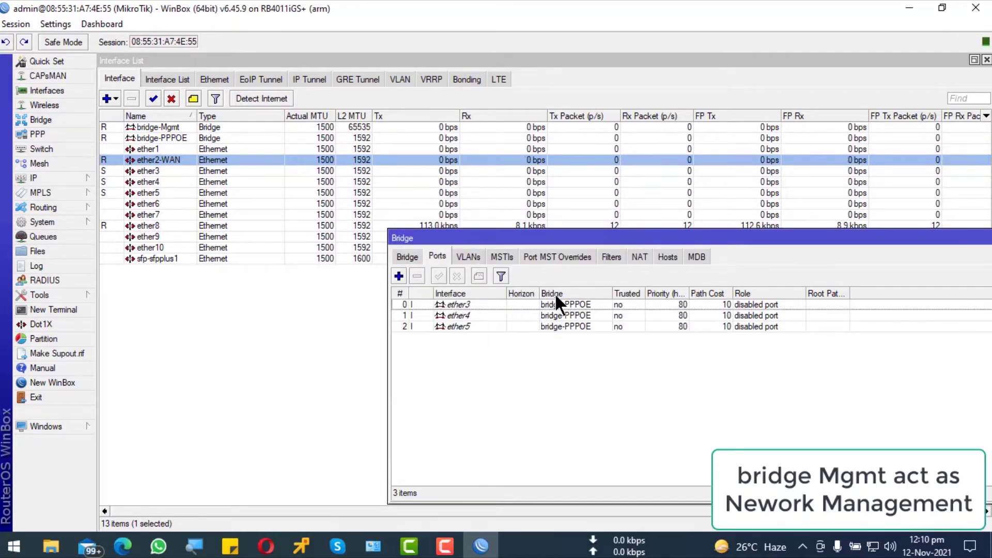
pyautogui.click(399, 275)
pyautogui.click(464, 227)
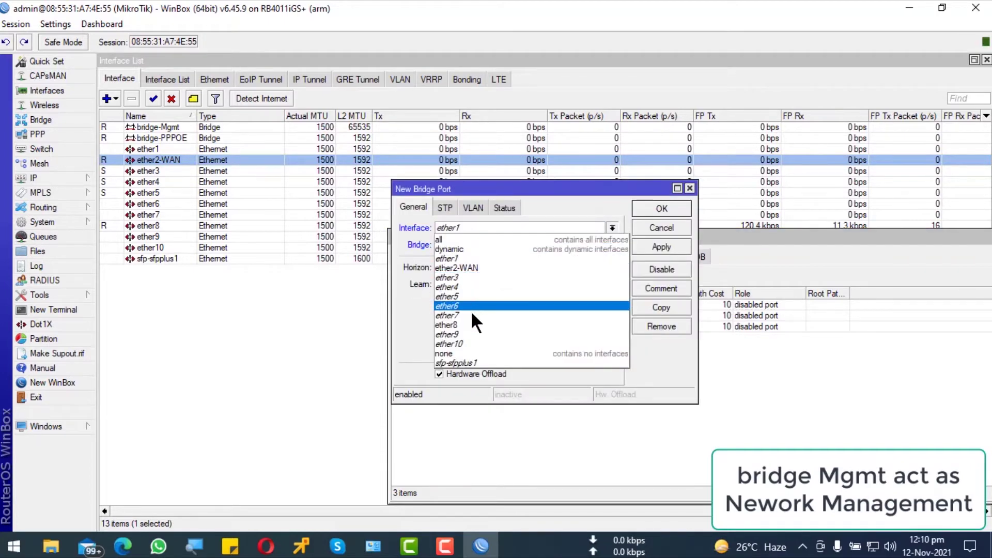
pyautogui.click(469, 343)
pyautogui.click(492, 246)
pyautogui.click(488, 256)
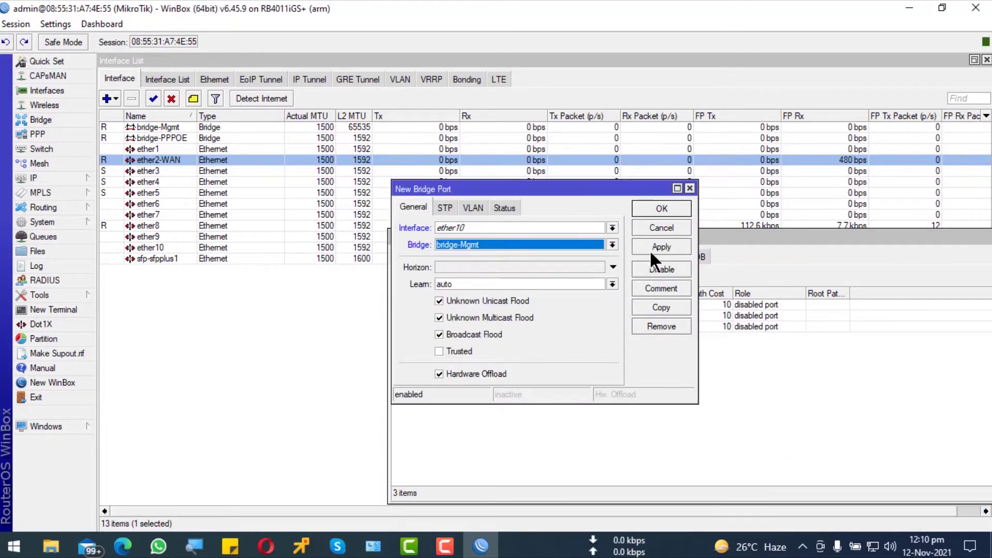
pyautogui.click(655, 249)
# Add ether9 to bridge-Mgmt and start a copy for the next port
pyautogui.click(657, 306)
pyautogui.click(486, 242)
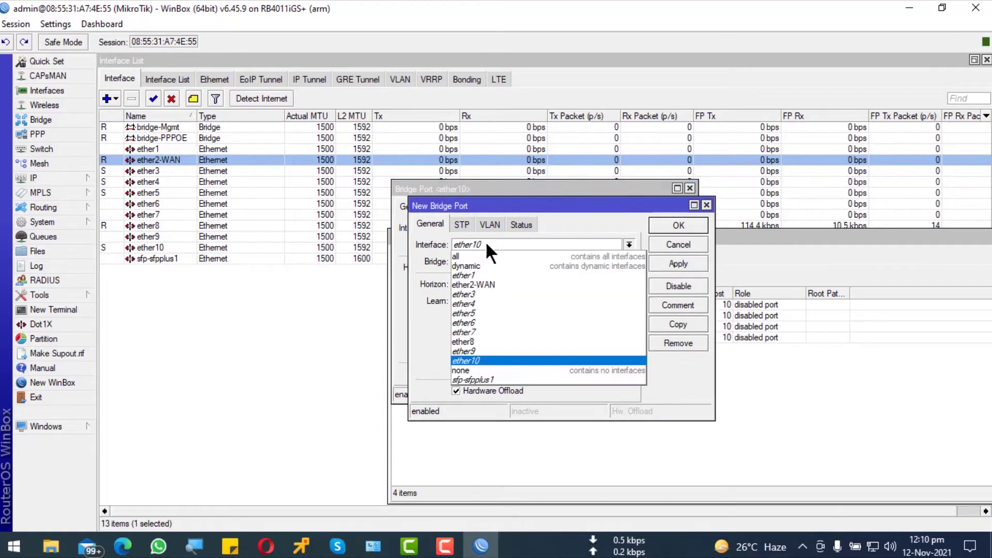
pyautogui.click(489, 350)
pyautogui.click(671, 263)
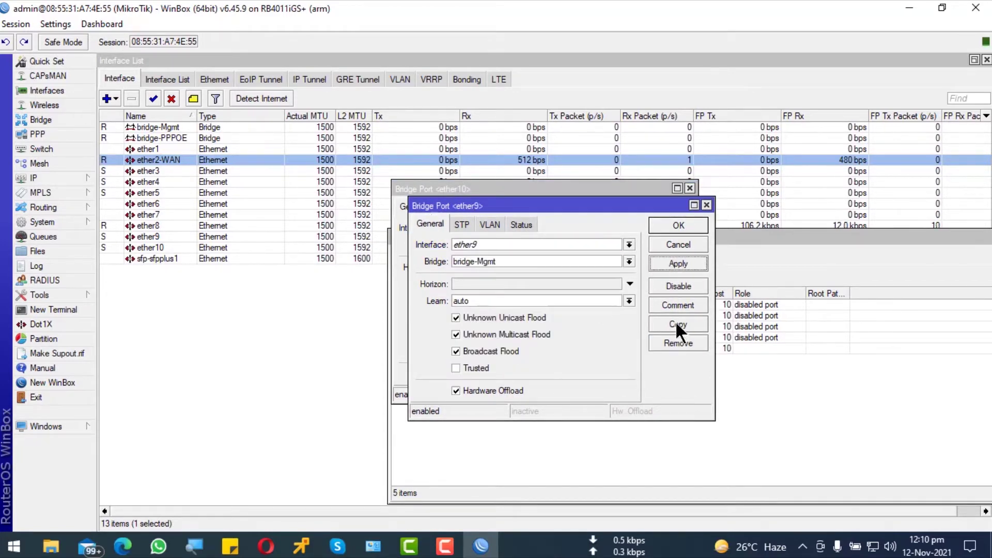
pyautogui.click(676, 324)
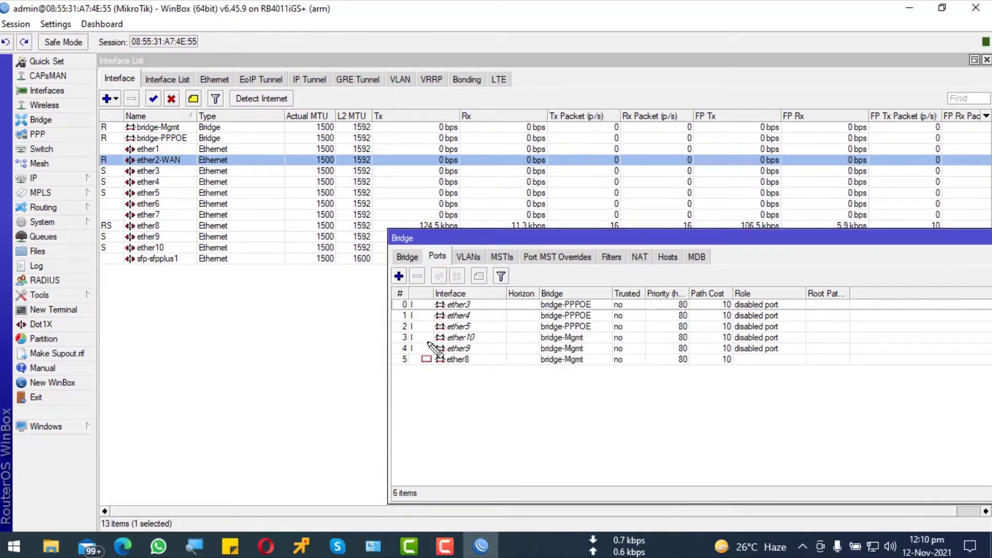
pyautogui.moveTo(423, 339); pyautogui.dragTo(733, 375)
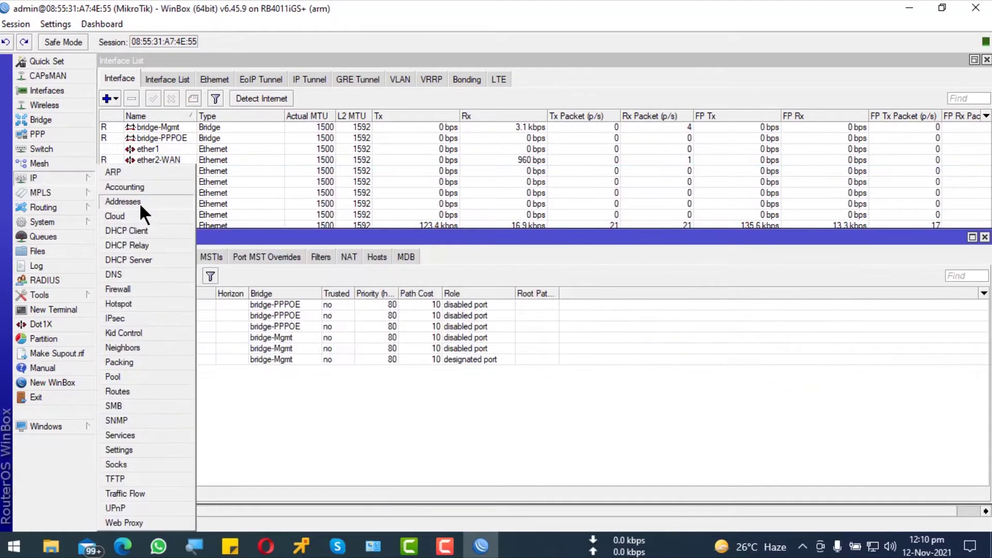
# Create VLAN interface vlan156 with VLAN ID 156 on ether2-WAN
pyautogui.click(139, 203)
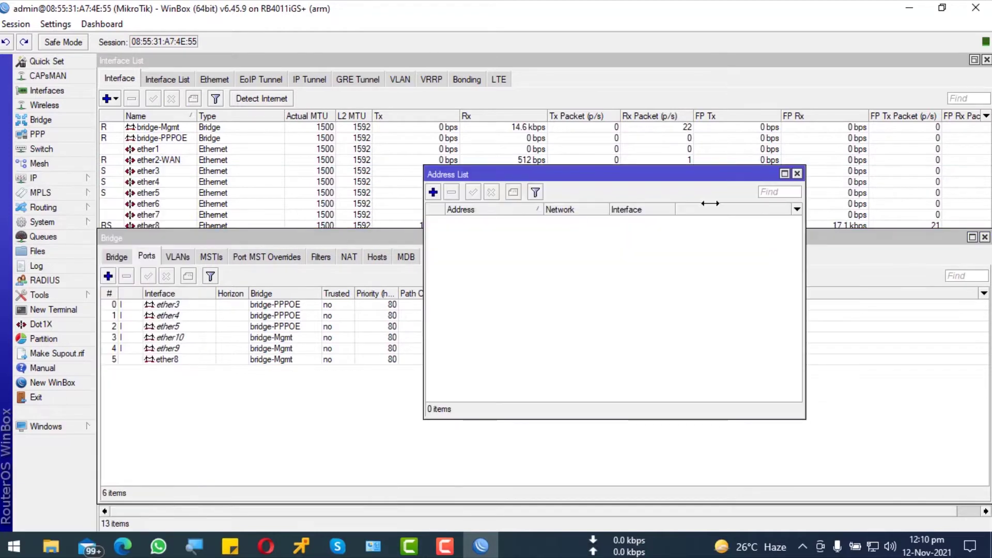
pyautogui.click(796, 172)
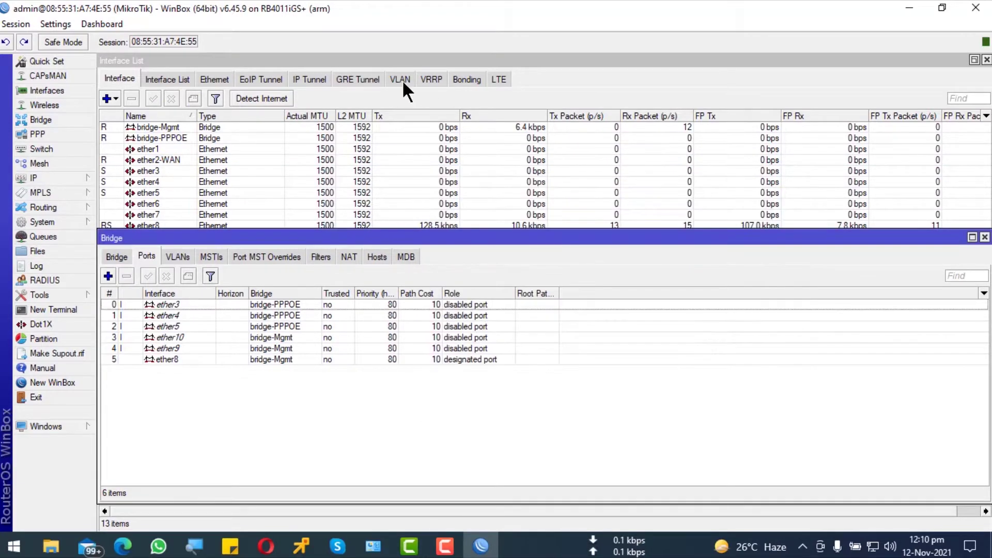
pyautogui.click(403, 79)
pyautogui.click(107, 99)
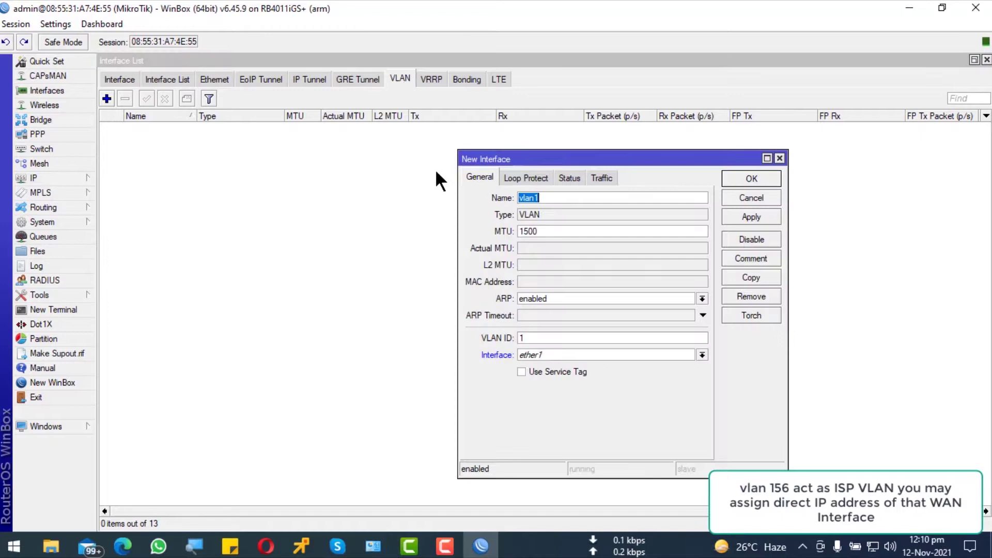
pyautogui.click(574, 199)
pyautogui.write('56')
pyautogui.moveTo(555, 336); pyautogui.dragTo(517, 339)
pyautogui.write('156')
pyautogui.click(545, 355)
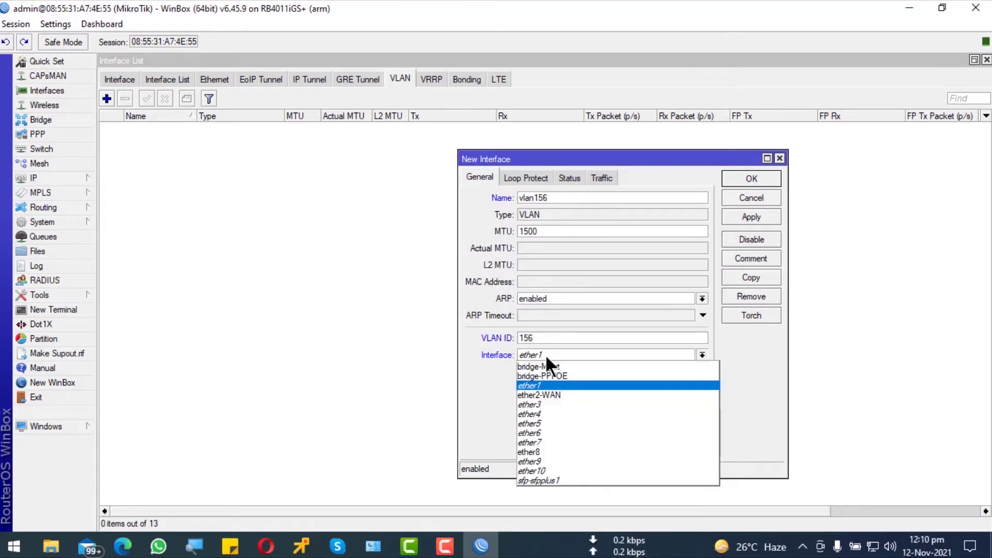
pyautogui.click(572, 395)
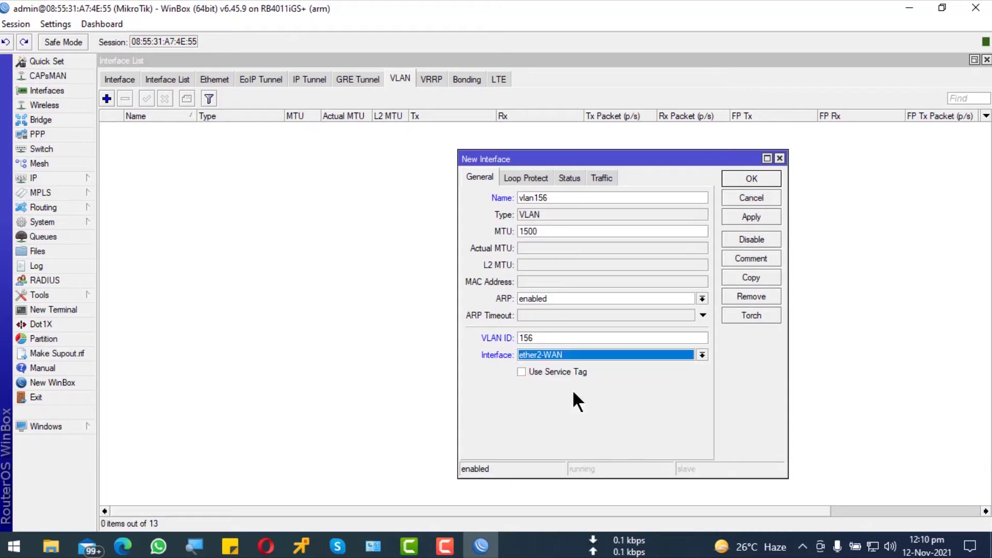
pyautogui.click(752, 216)
pyautogui.click(754, 180)
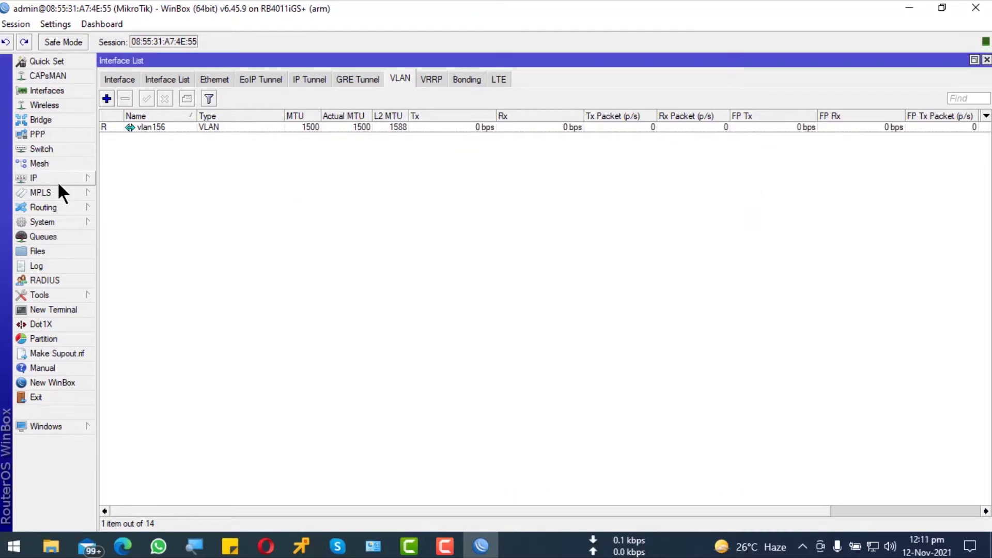
# Assign address 156.168.164.4/23 to ether2-WAN and close the address list
pyautogui.click(57, 181)
pyautogui.click(121, 200)
pyautogui.click(433, 192)
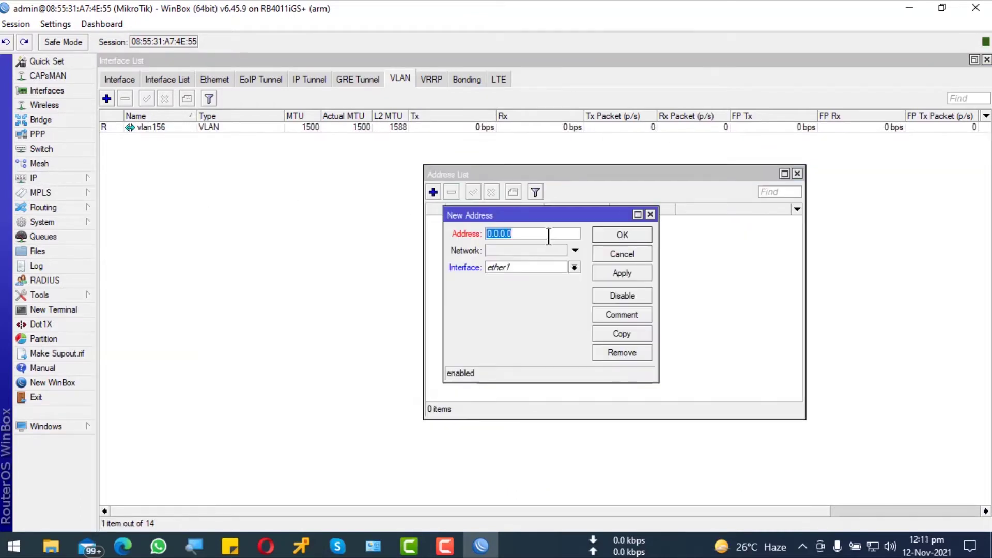
pyautogui.write('156.168.1')
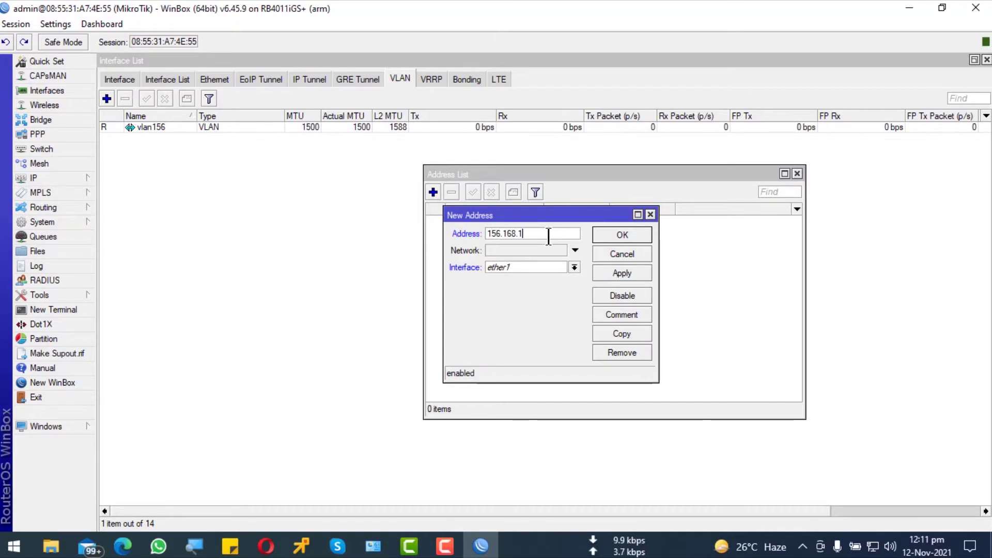
pyautogui.write('64.4/23')
pyautogui.click(573, 266)
pyautogui.click(529, 304)
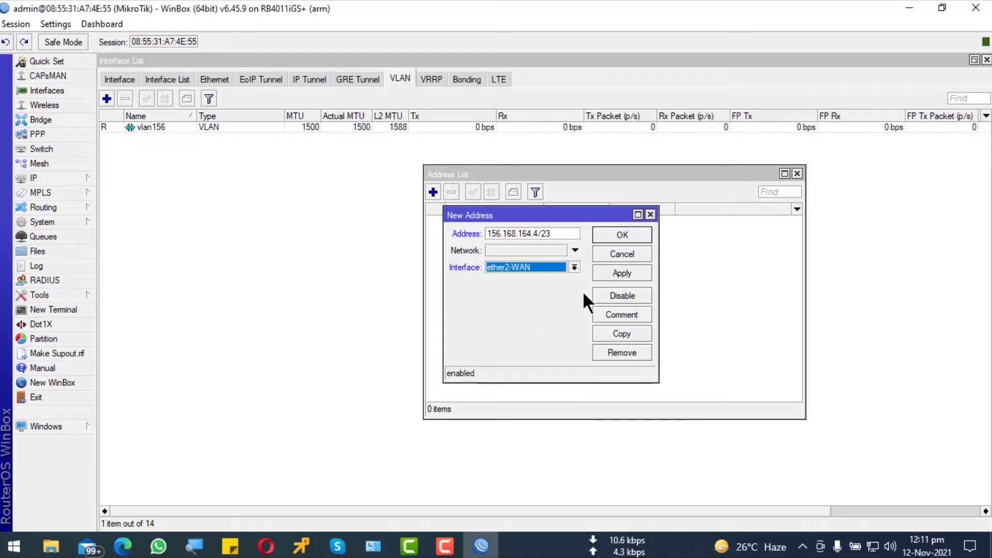
pyautogui.click(621, 272)
pyautogui.click(627, 235)
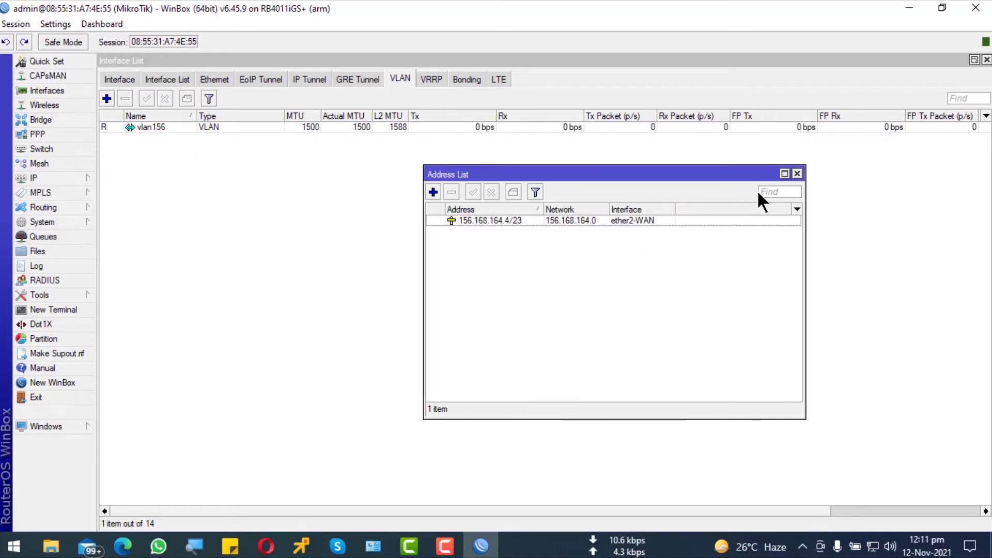
pyautogui.click(797, 173)
pyautogui.click(62, 178)
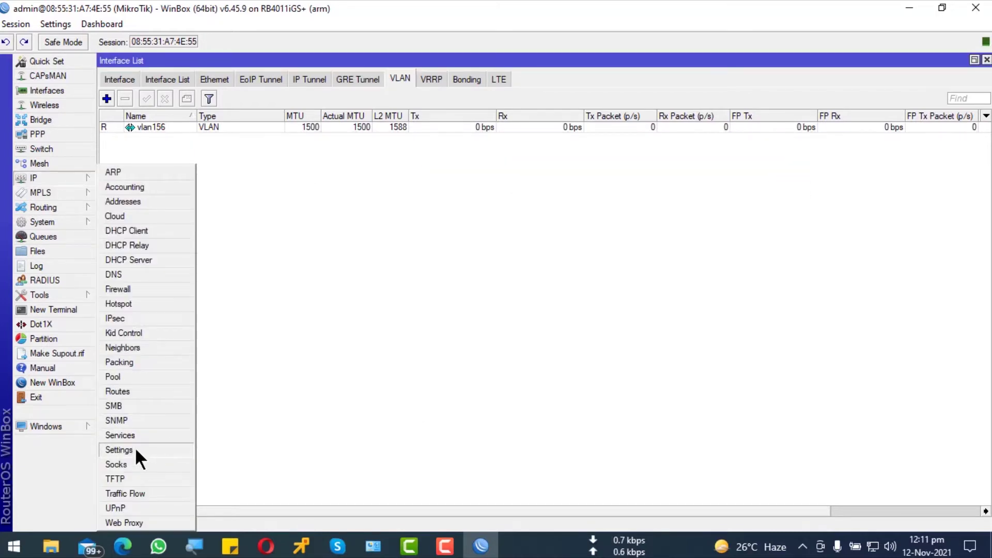
# Add a default route via gateway 156.168.164.1 with ping check and distance 1
pyautogui.click(128, 392)
pyautogui.click(301, 201)
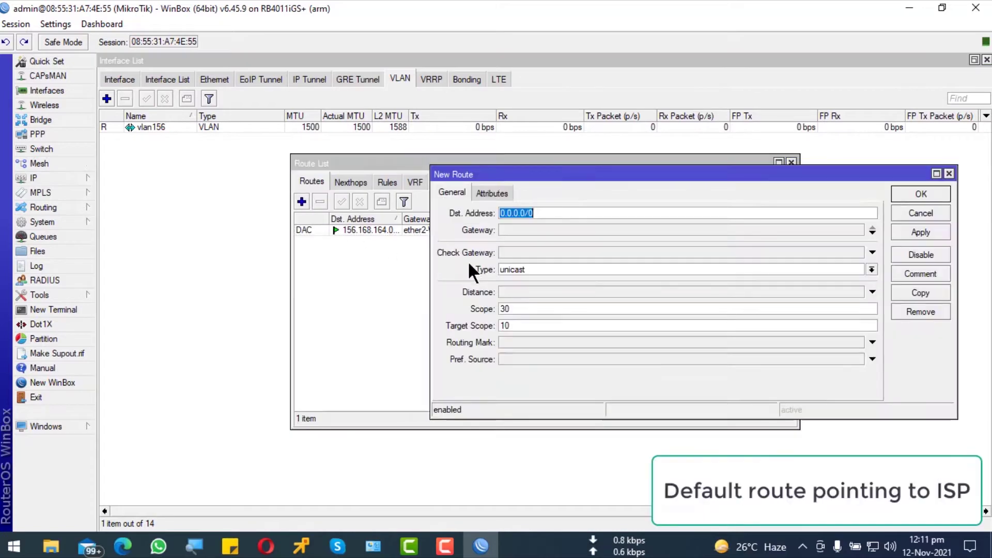
pyautogui.click(532, 234)
pyautogui.write('156')
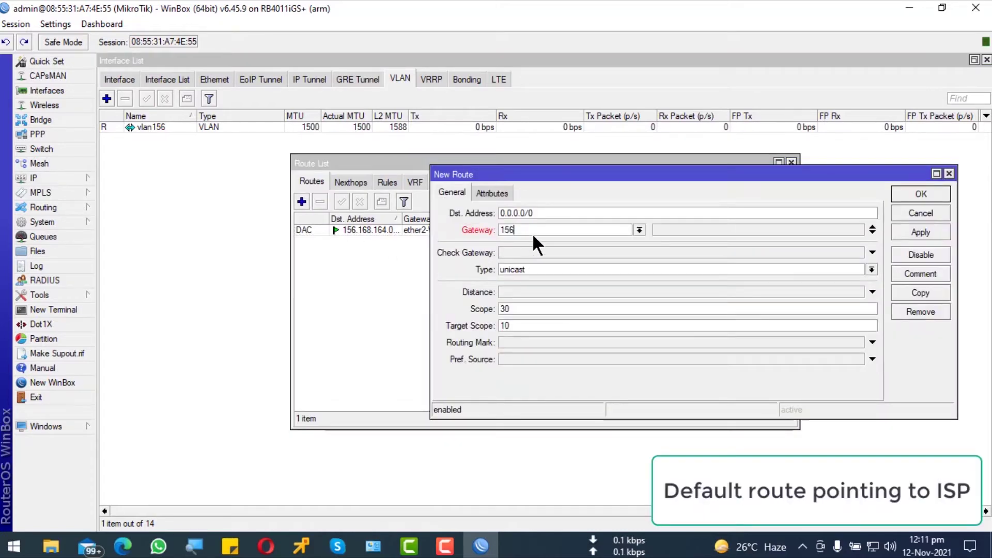
pyautogui.write('.168.164.1')
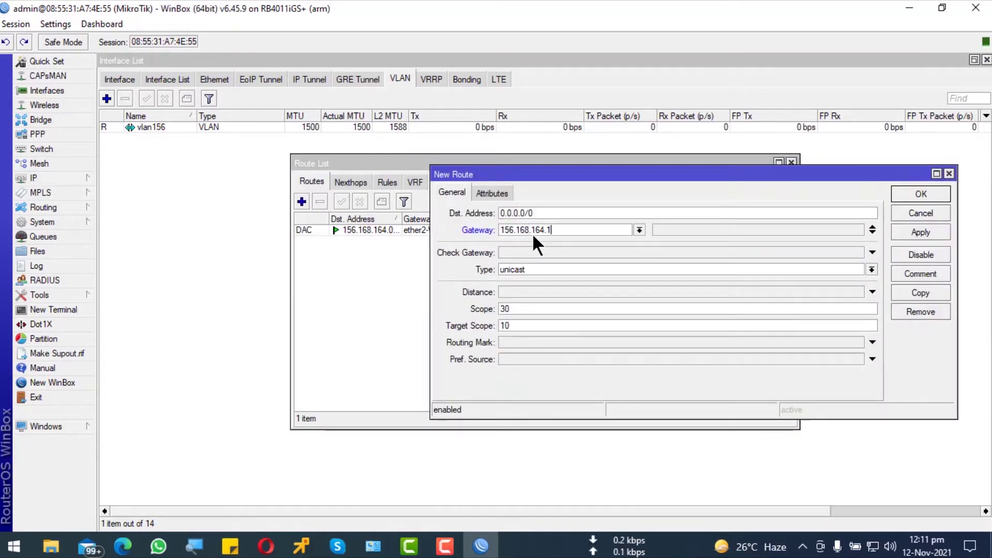
pyautogui.click(533, 252)
pyautogui.click(527, 292)
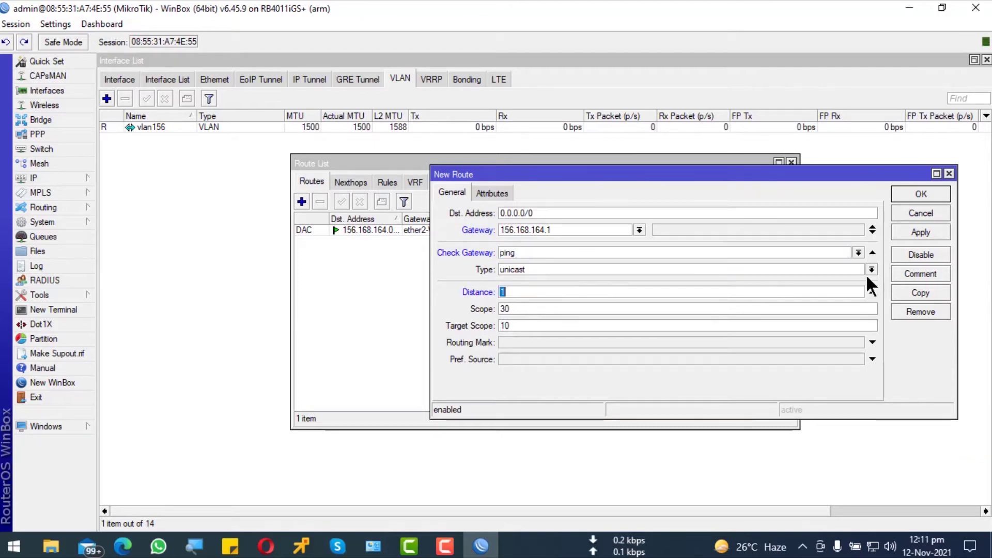
pyautogui.click(923, 232)
pyautogui.click(922, 194)
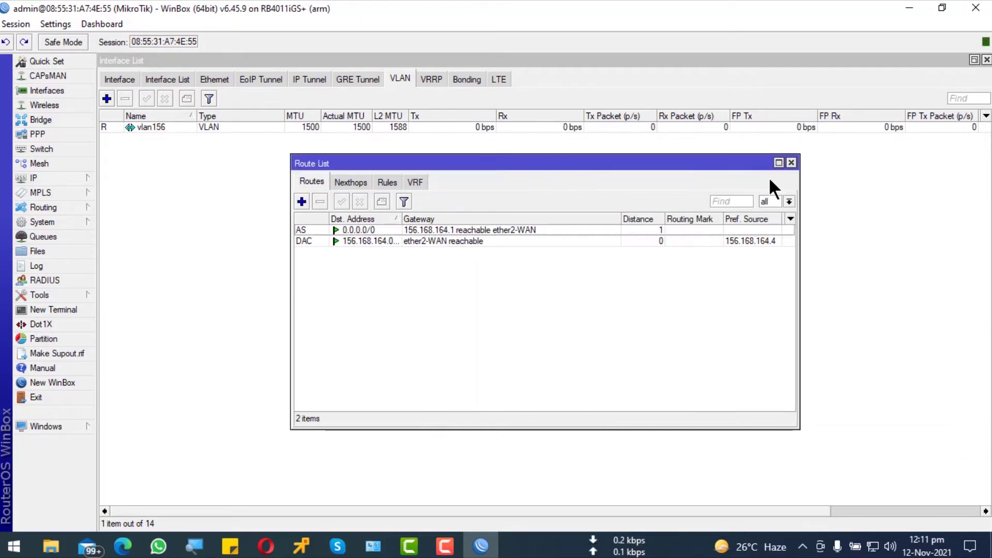
pyautogui.click(791, 162)
pyautogui.click(57, 309)
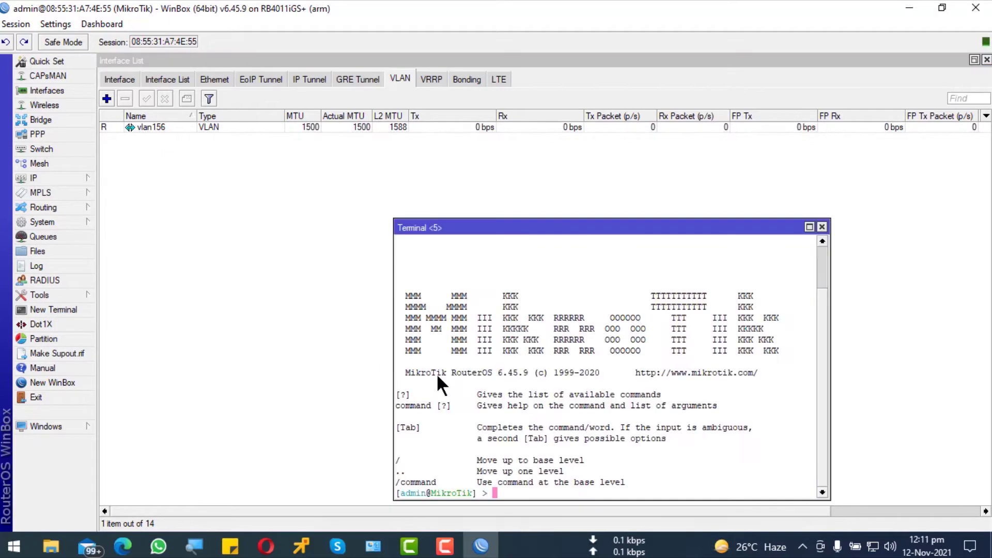
pyautogui.write('ping 156')
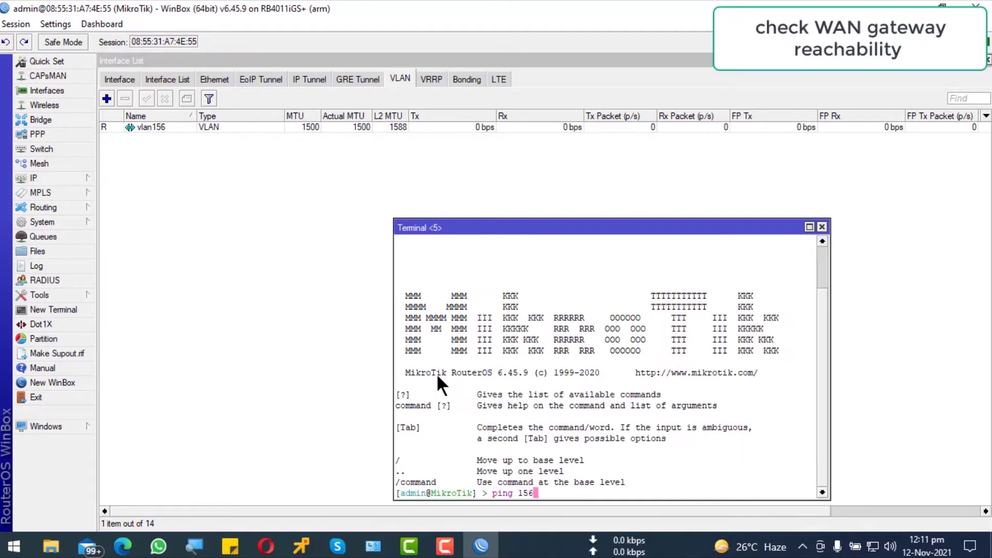
pyautogui.write('.168.164.1')
pyautogui.press('Return')
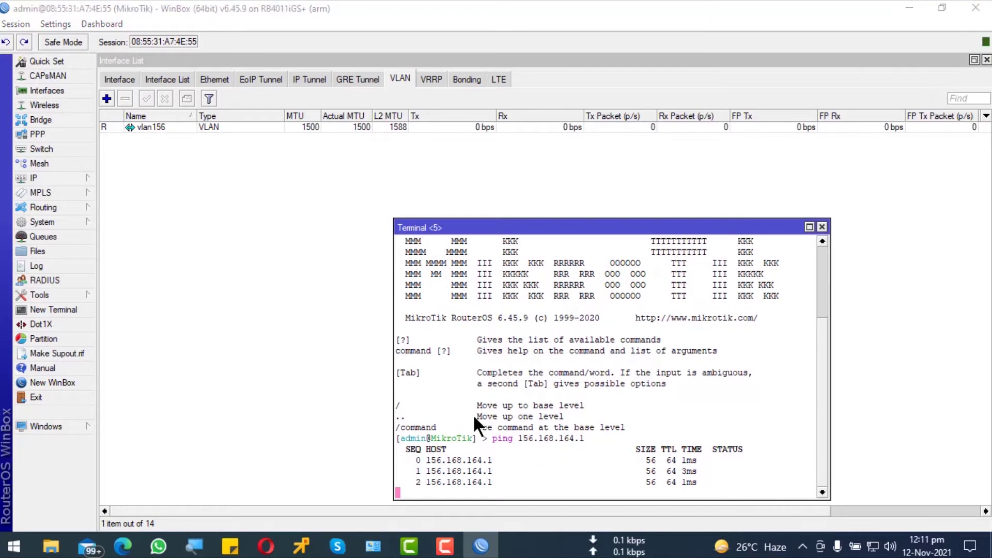
pyautogui.click(822, 227)
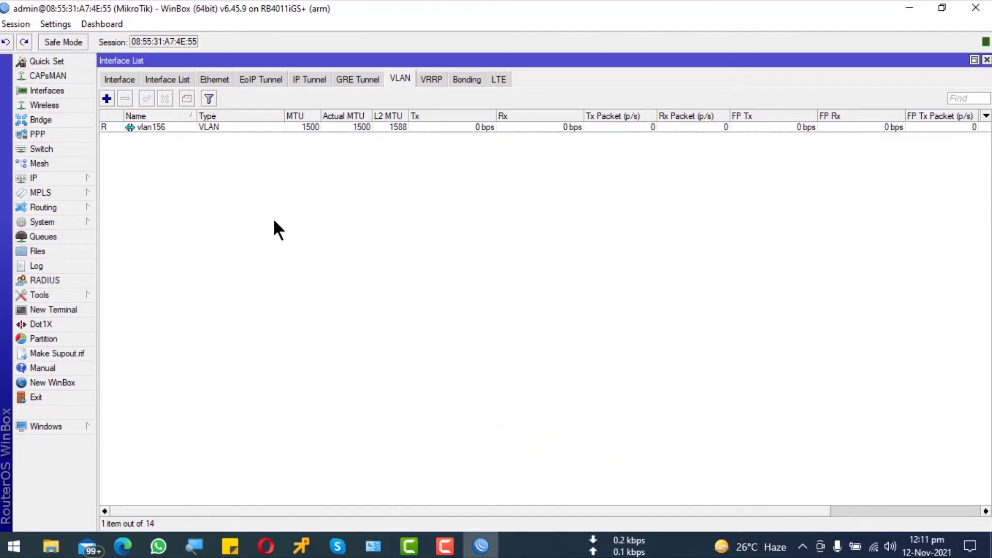
pyautogui.click(86, 178)
# Set DNS servers 8.8.8.8 and 1.1.1.1 with a 1d cache max TTL
pyautogui.click(136, 277)
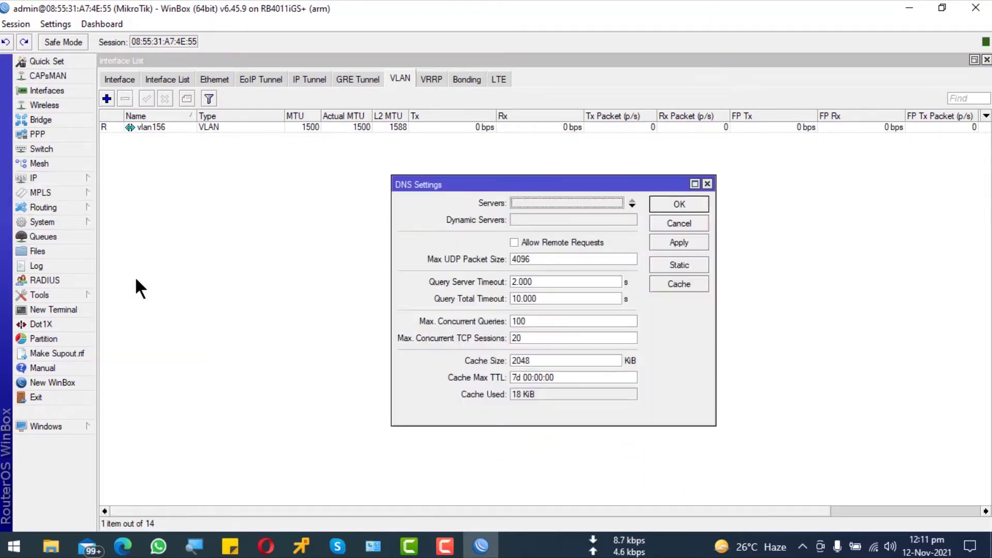
pyautogui.click(519, 201)
pyautogui.write('8.8.8.8')
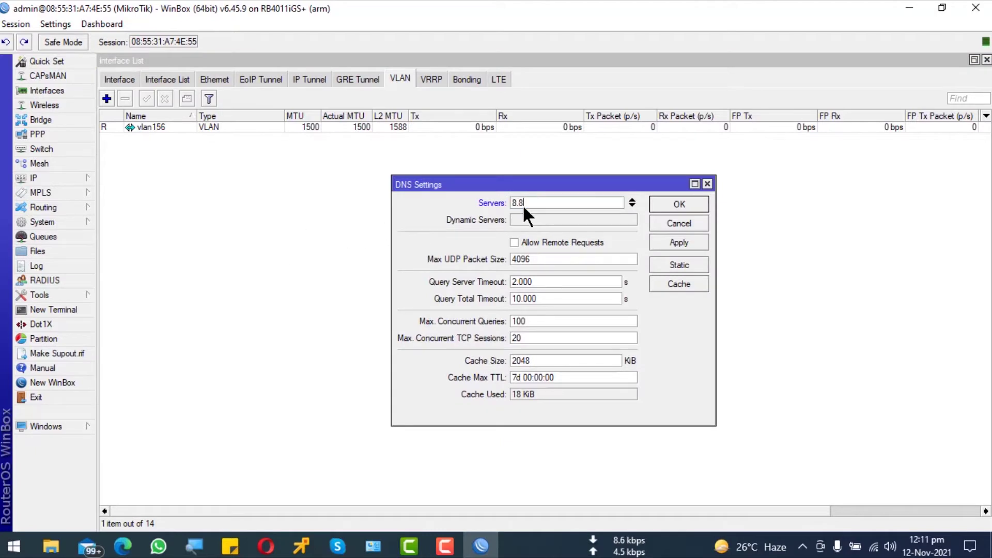
pyautogui.click(632, 207)
pyautogui.write('8.8.8.8')
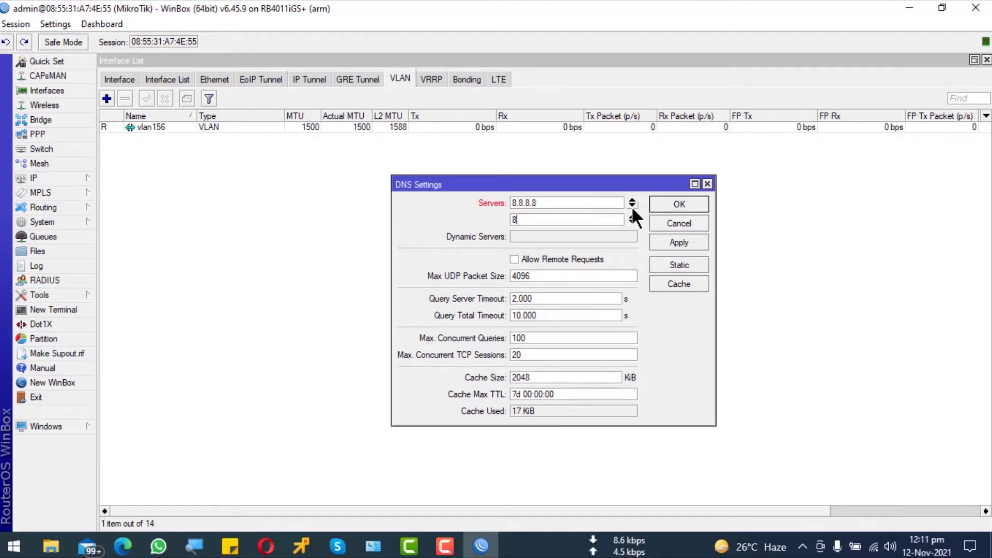
pyautogui.press('BackSpace')
pyautogui.press('BackSpace')
pyautogui.press('BackSpace')
pyautogui.press('BackSpace')
pyautogui.write('1.1.1.1')
pyautogui.click(518, 394)
pyautogui.press('BackSpace')
pyautogui.write('1')
pyautogui.click(683, 243)
pyautogui.click(680, 203)
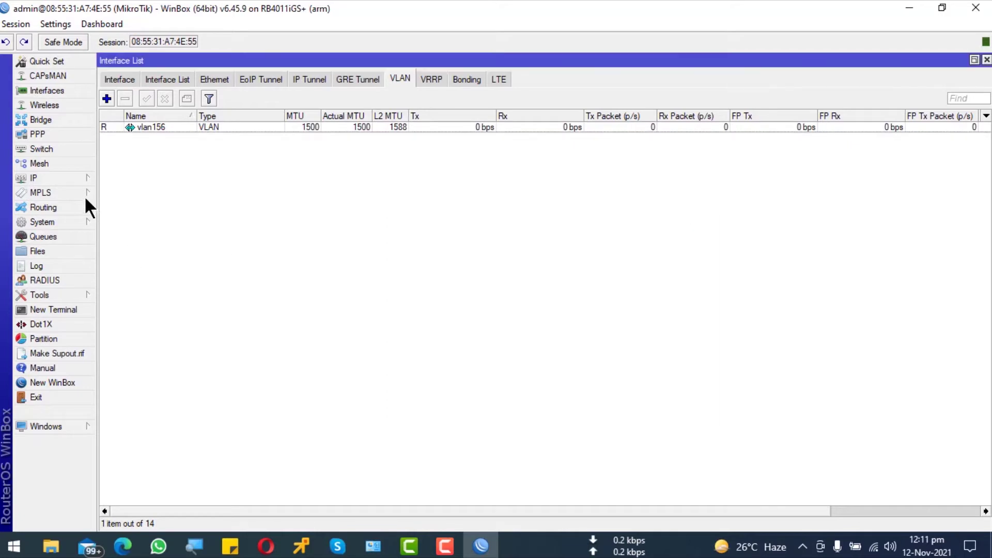
pyautogui.click(57, 178)
# Add a srcnat masquerade rule with out interface ether2-WAN
pyautogui.click(120, 283)
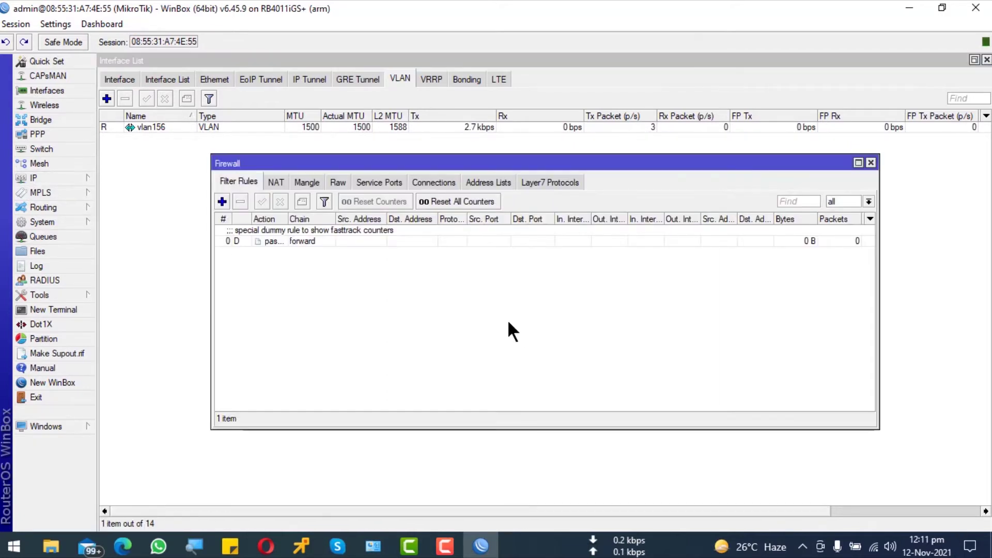
pyautogui.click(276, 182)
pyautogui.doubleClick(425, 236)
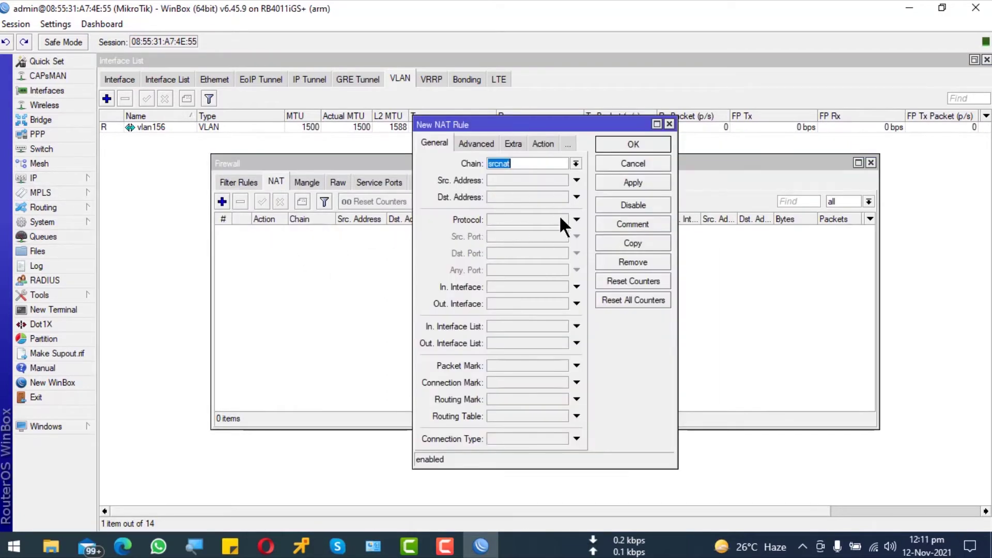
pyautogui.moveTo(678, 211); pyautogui.dragTo(852, 213)
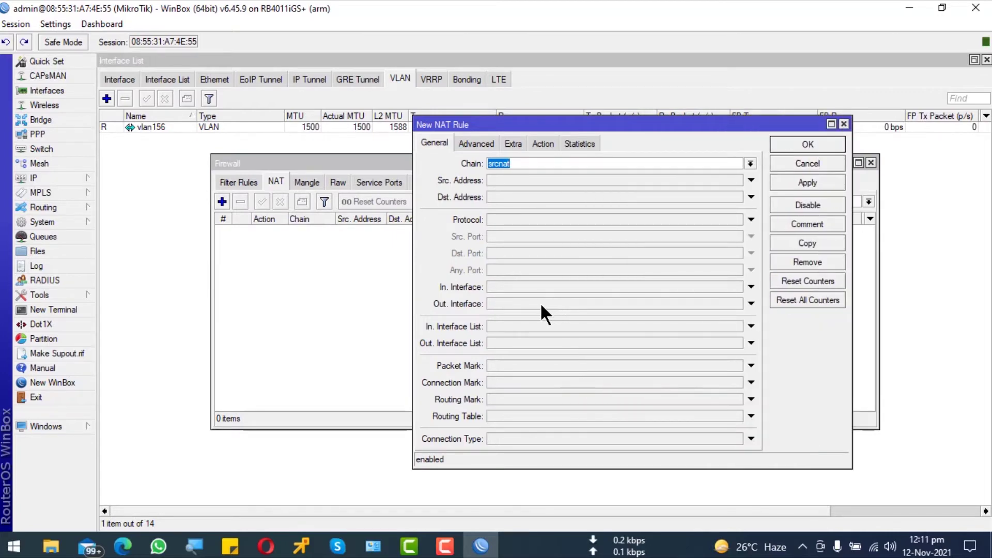
pyautogui.click(751, 303)
pyautogui.click(736, 303)
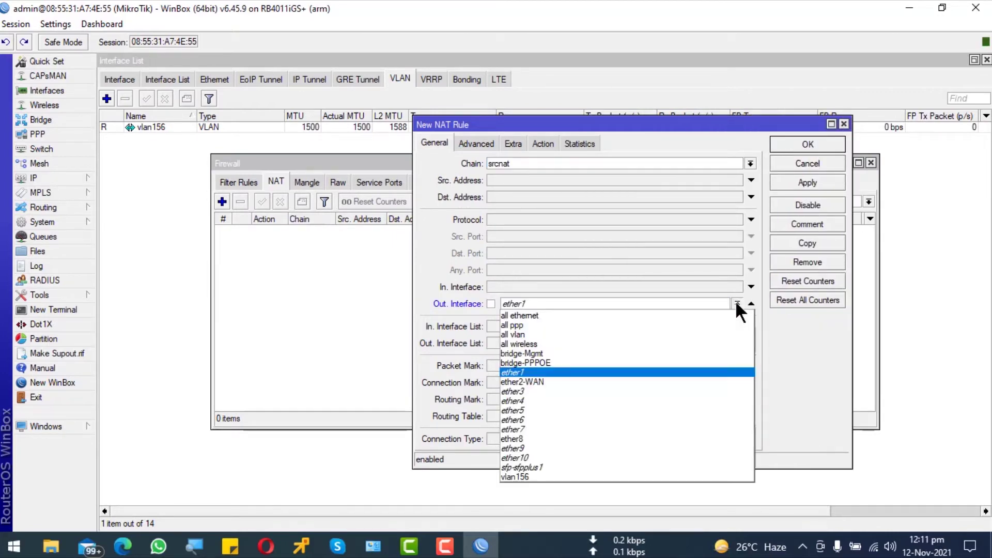
pyautogui.click(545, 362)
pyautogui.click(545, 145)
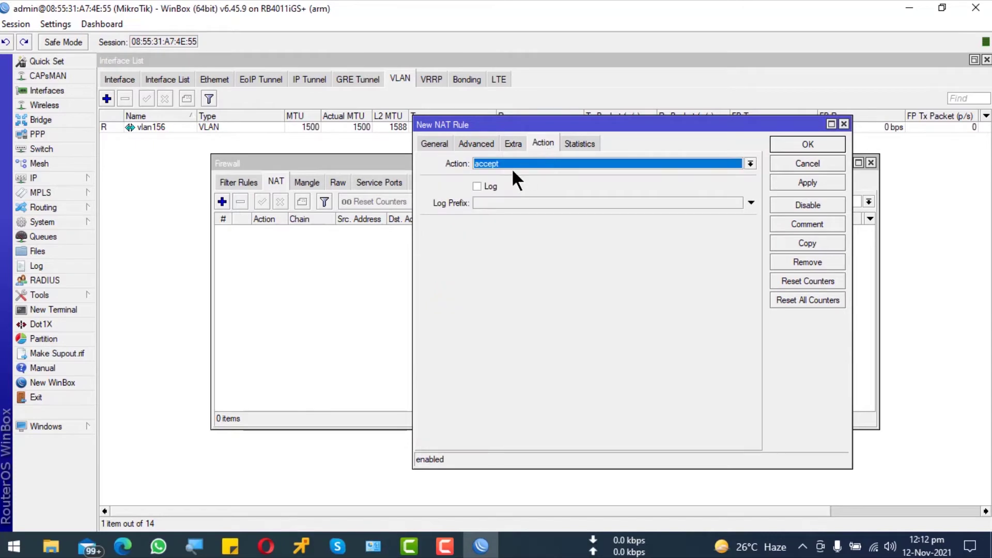
pyautogui.click(513, 169)
pyautogui.click(542, 232)
pyautogui.click(815, 183)
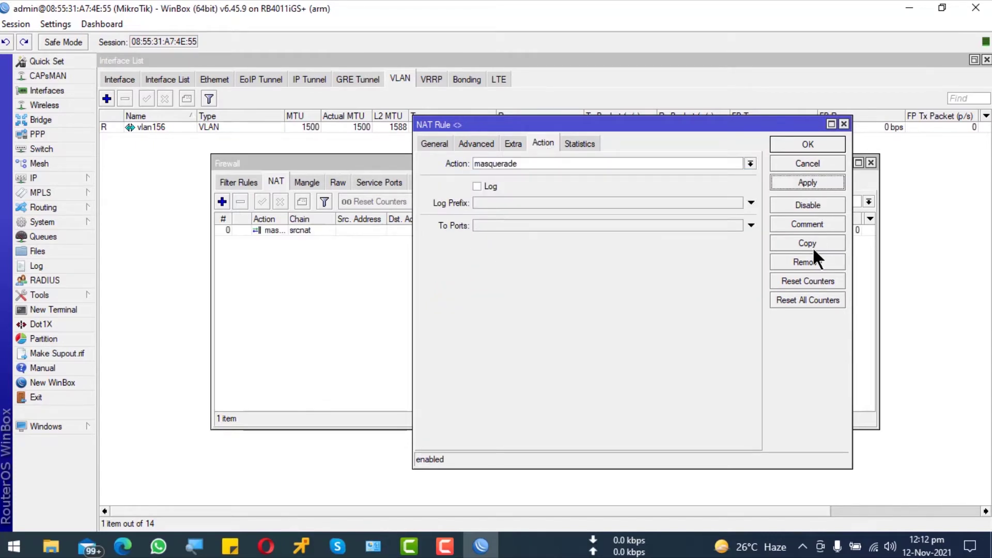
# Copy it into a second srcnat masquerade rule and close the rule dialogs
pyautogui.click(813, 246)
pyautogui.click(570, 304)
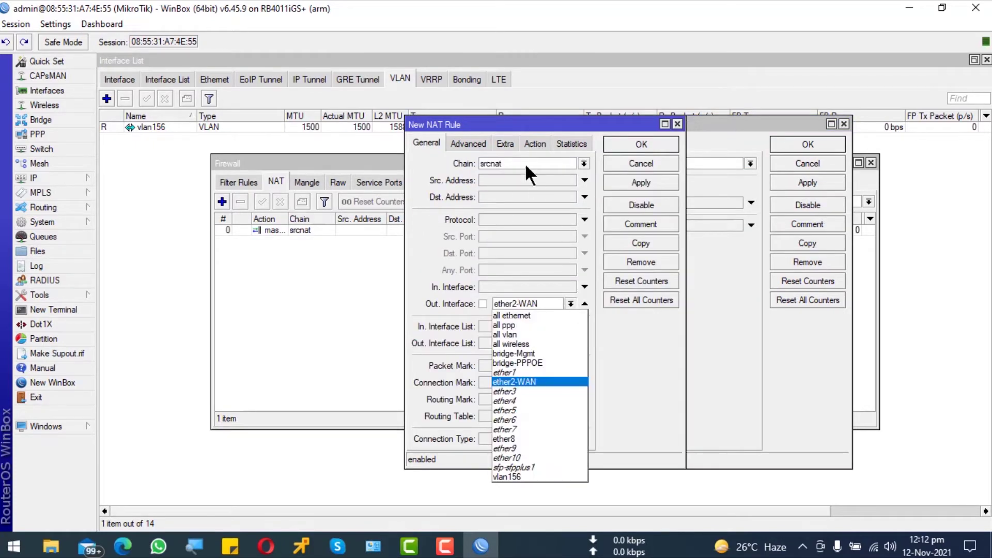
pyautogui.click(586, 304)
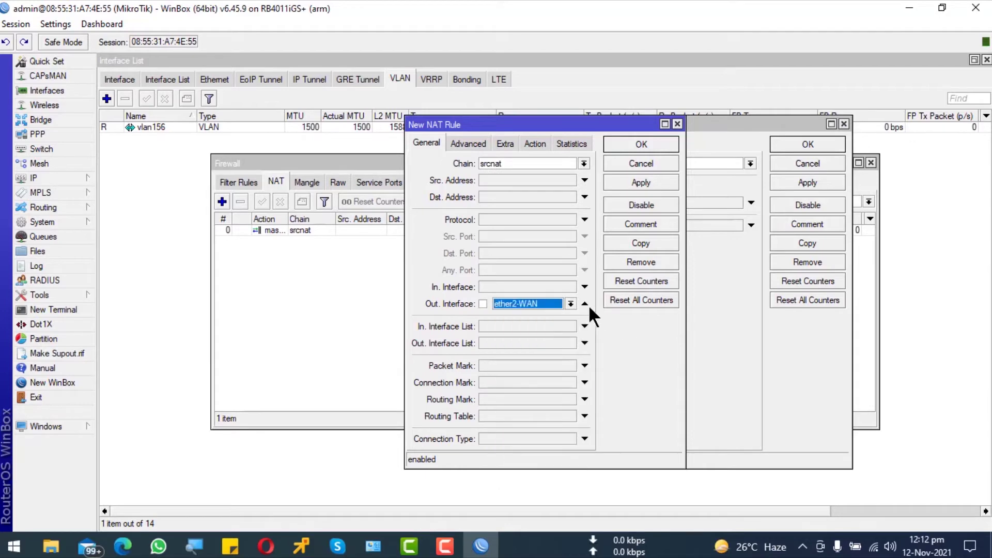
pyautogui.click(536, 144)
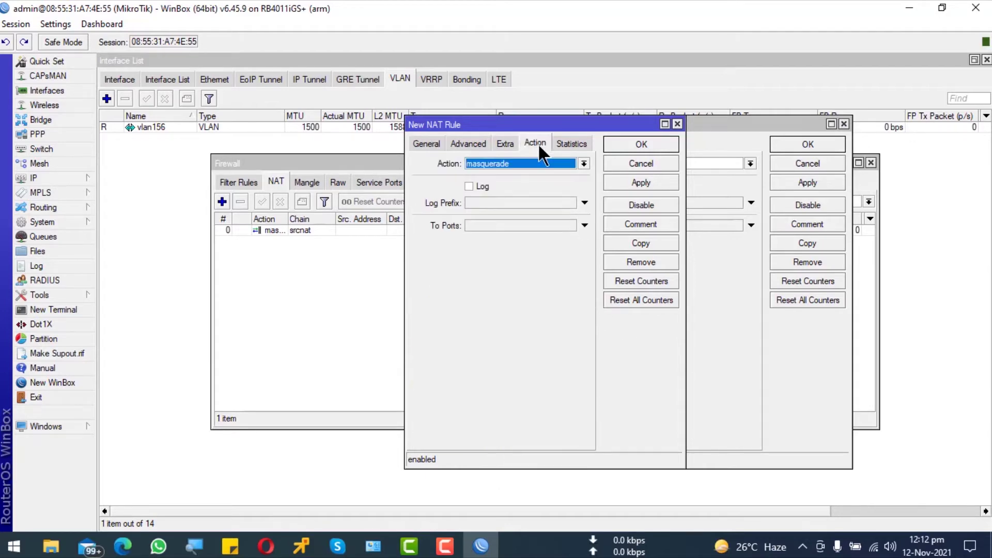
pyautogui.click(635, 185)
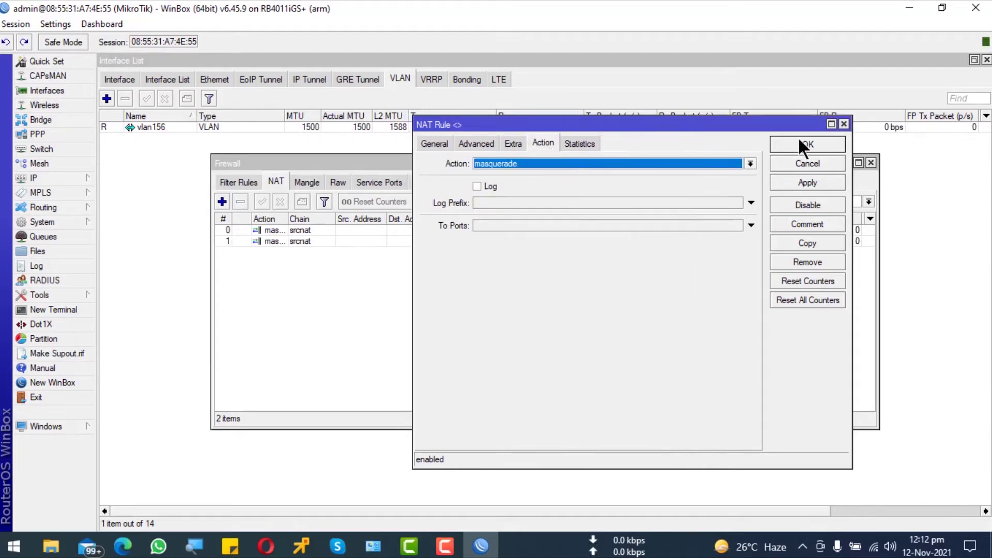
pyautogui.click(836, 141)
pyautogui.click(72, 176)
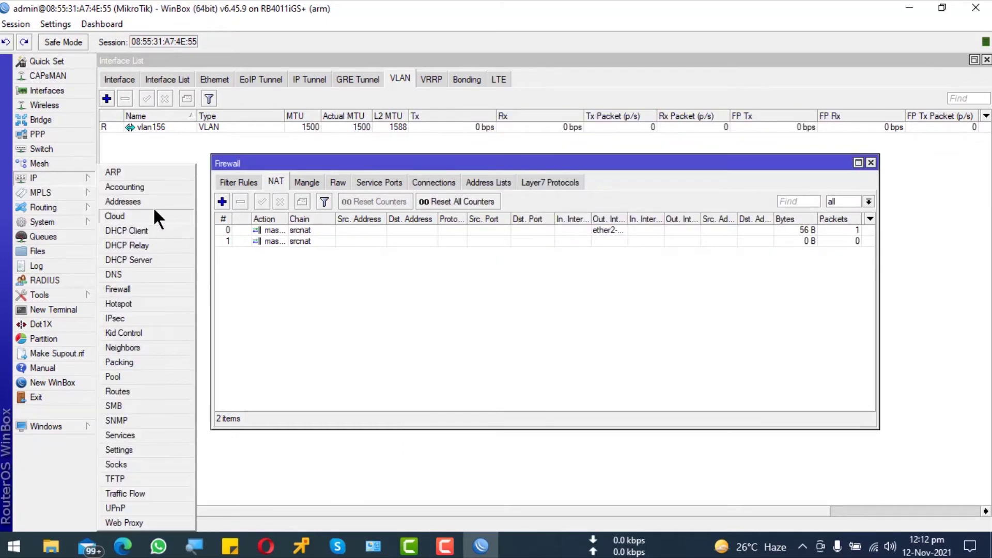
pyautogui.click(140, 201)
# Add address 192.168.88.1/24 on bridge-Mgmt and close the address list
pyautogui.click(433, 192)
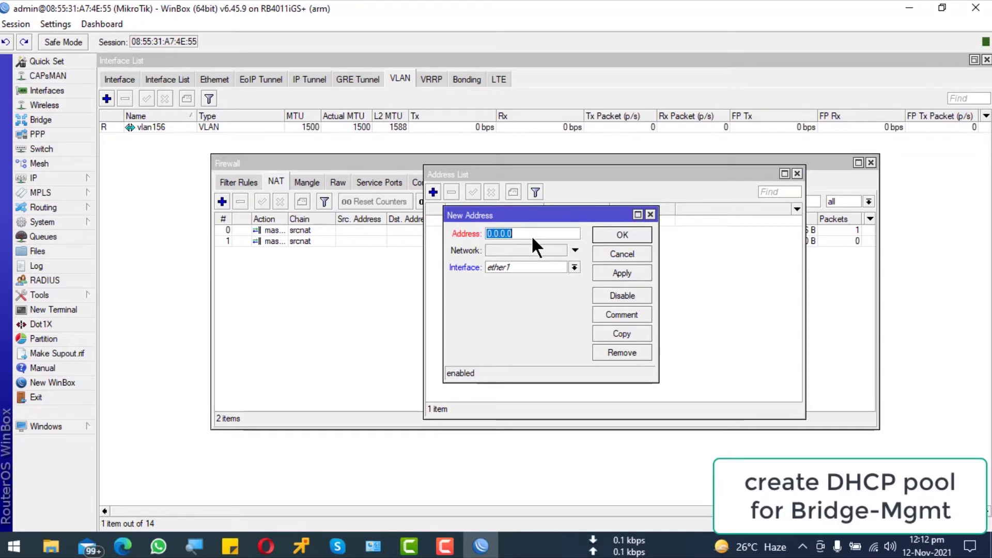
pyautogui.write('192.168.88.')
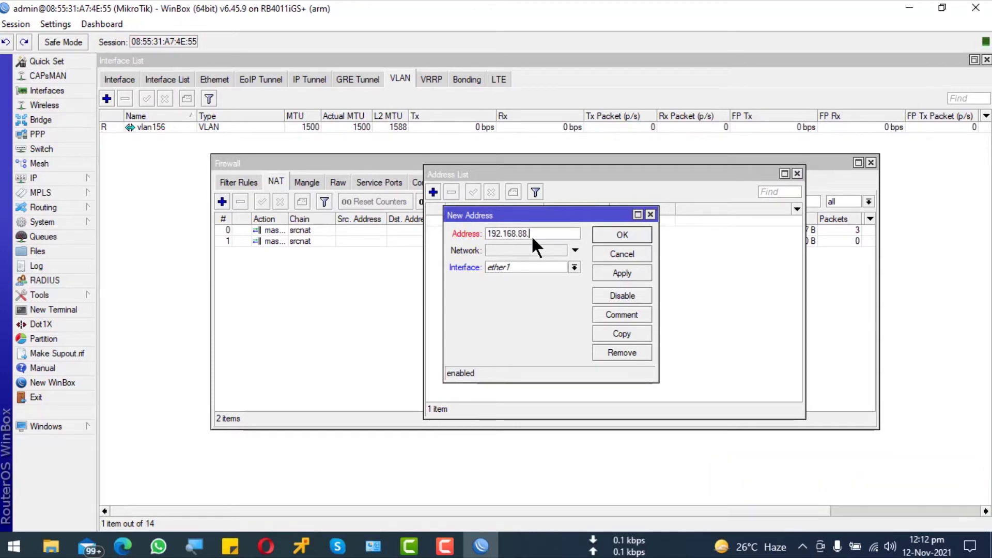
pyautogui.write('1/24')
pyautogui.click(517, 265)
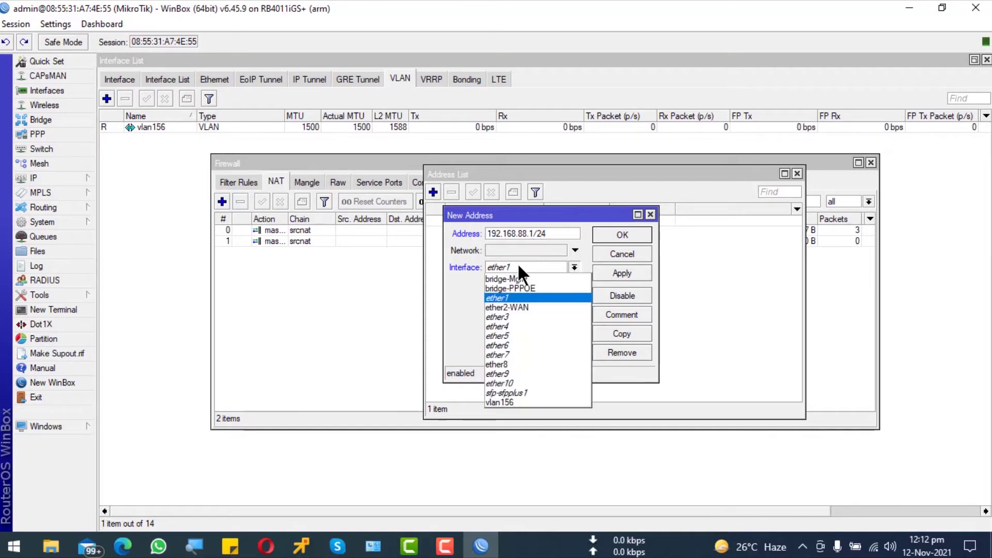
pyautogui.click(522, 279)
pyautogui.click(621, 271)
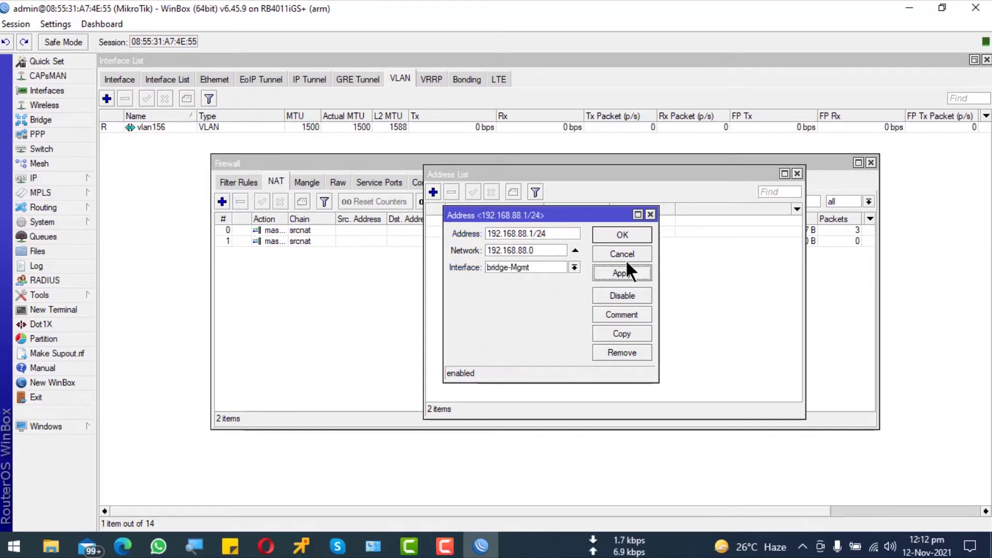
pyautogui.click(623, 235)
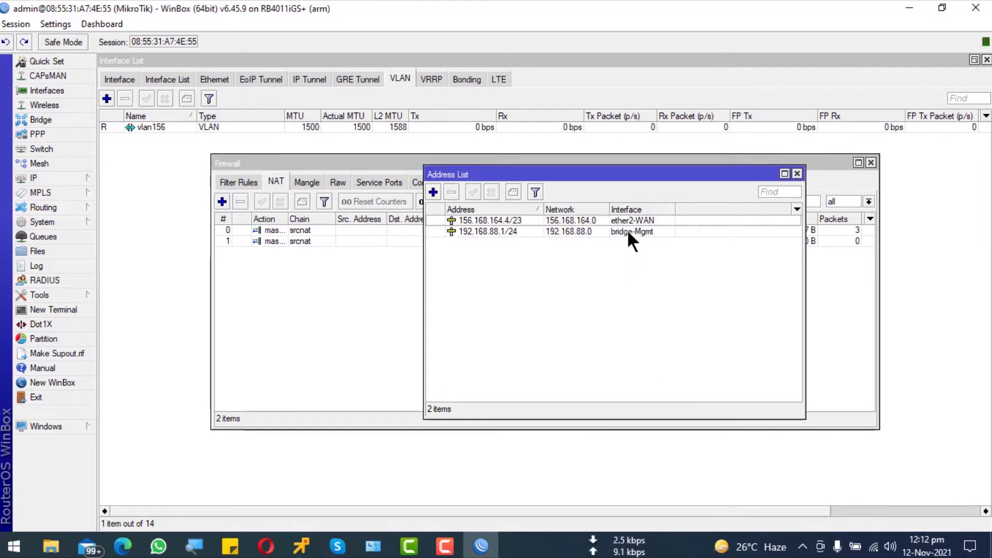
pyautogui.click(797, 174)
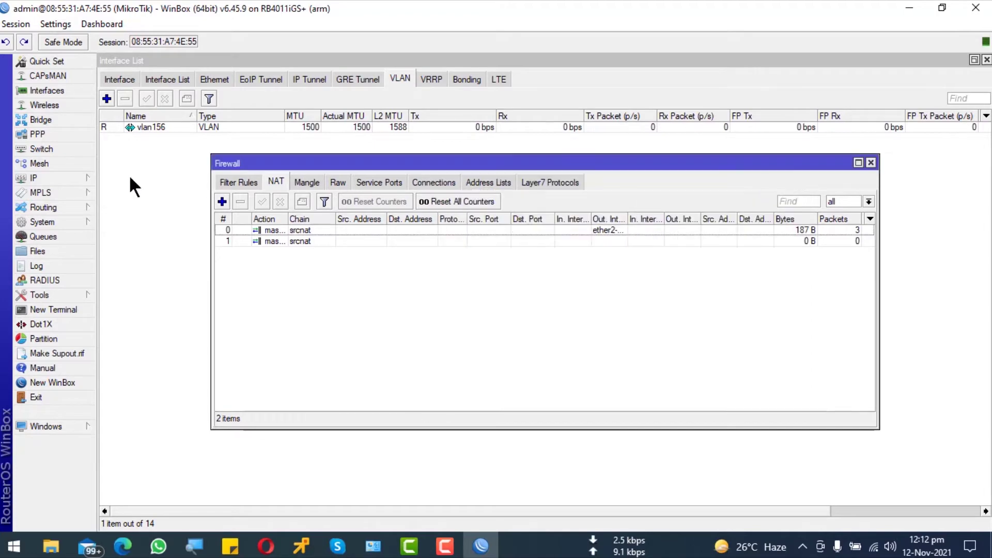
# Start DHCP Setup on bridge-Mgmt and adjust the address range to give out
pyautogui.click(37, 178)
pyautogui.click(147, 257)
pyautogui.click(434, 201)
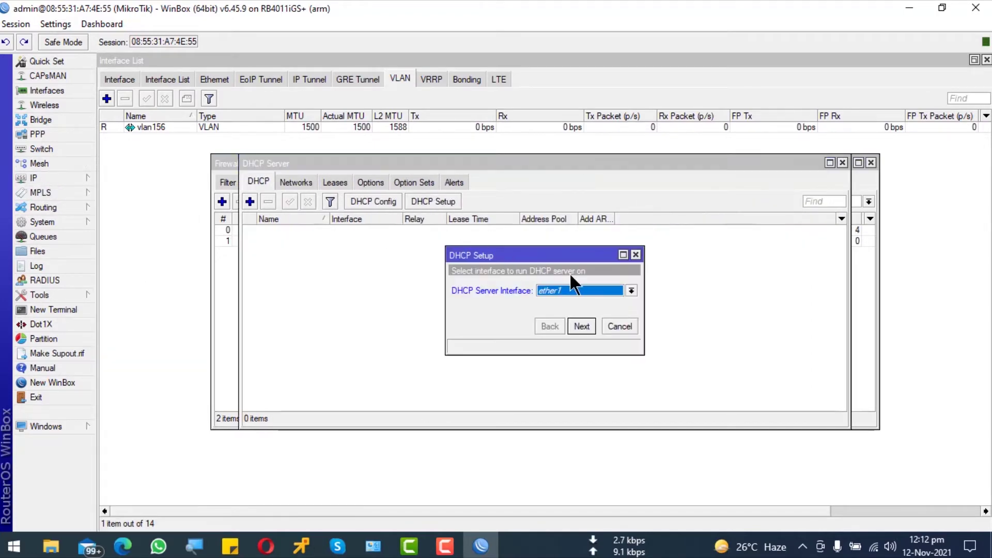
pyautogui.click(576, 289)
pyautogui.click(589, 291)
pyautogui.click(584, 303)
pyautogui.click(584, 328)
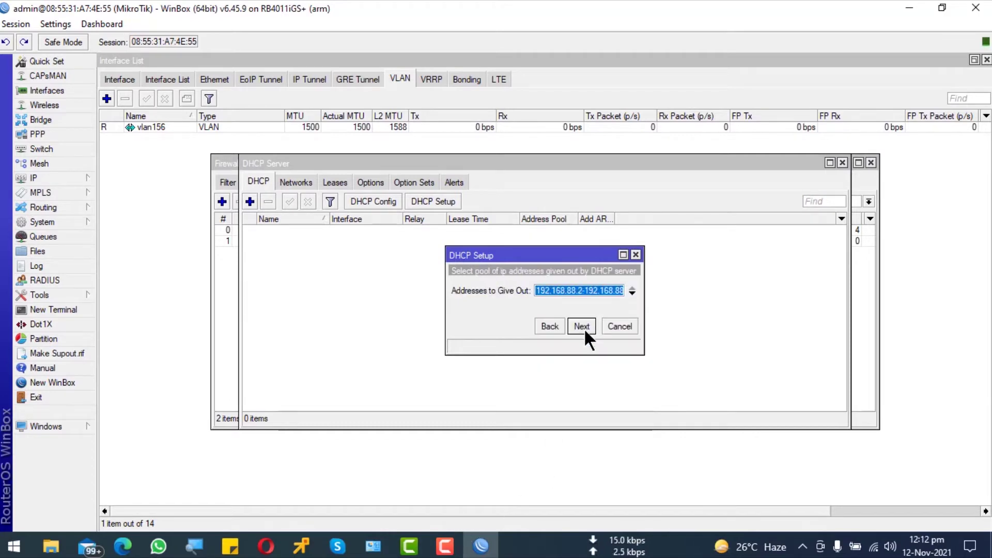
pyautogui.click(562, 290)
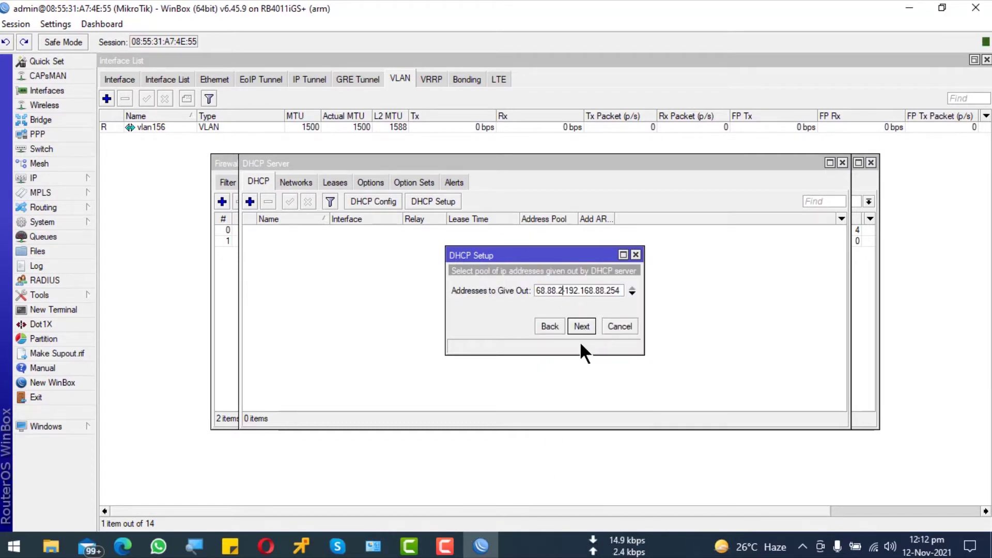
pyautogui.write('00')
pyautogui.click(582, 331)
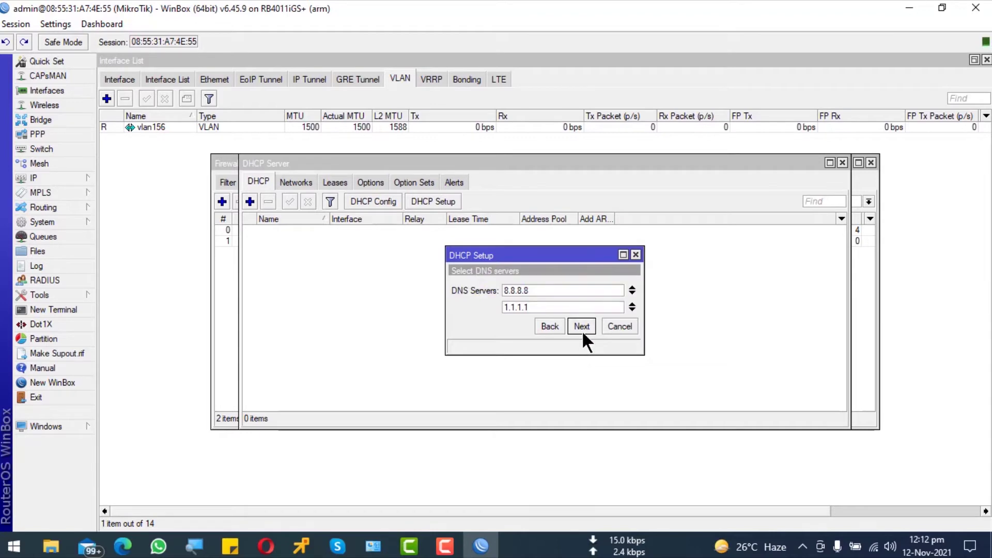
# Keep DNS servers 8.8.8.8 and 1.1.1.1, set lease time 01:10:00, and finish
pyautogui.click(575, 324)
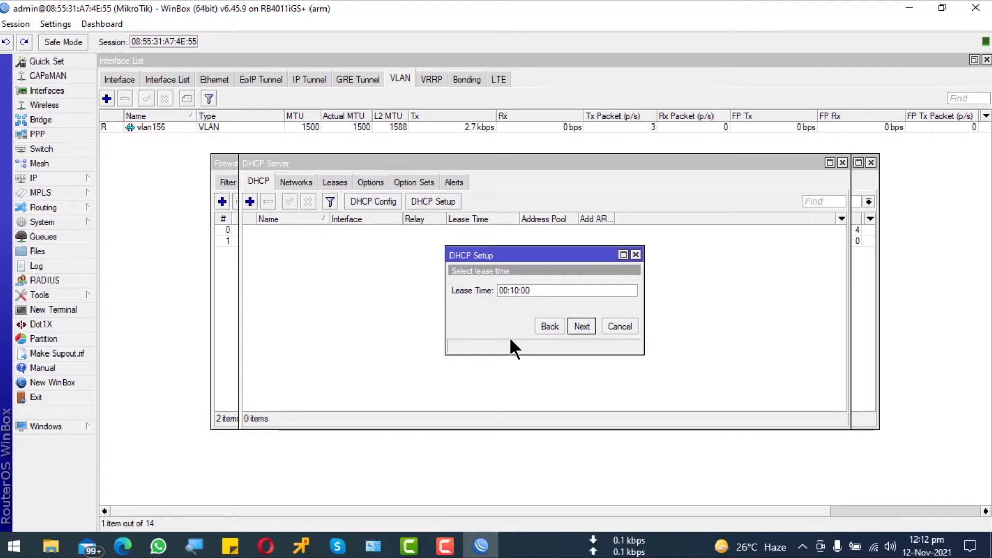
pyautogui.write('1')
pyautogui.click(578, 327)
pyautogui.click(542, 286)
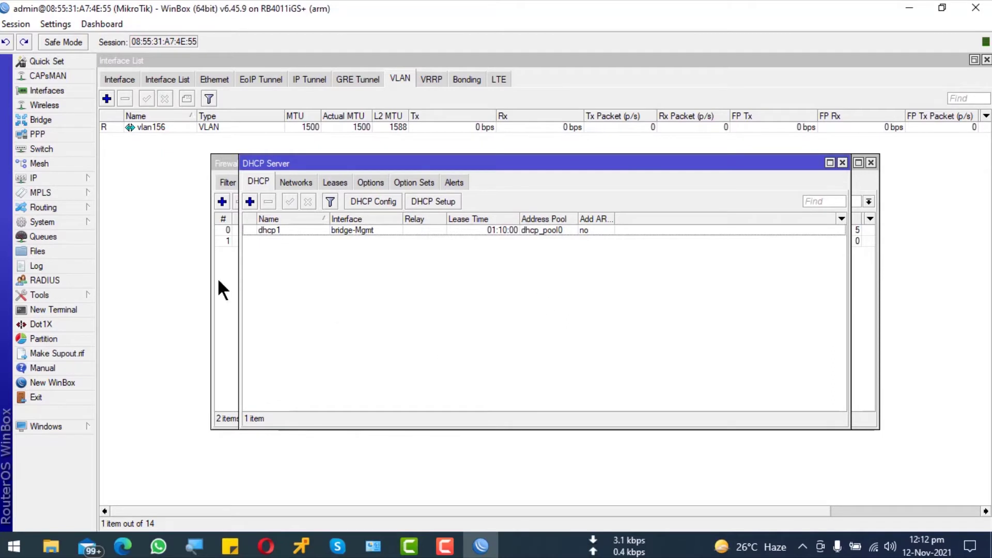
pyautogui.click(31, 178)
pyautogui.click(53, 179)
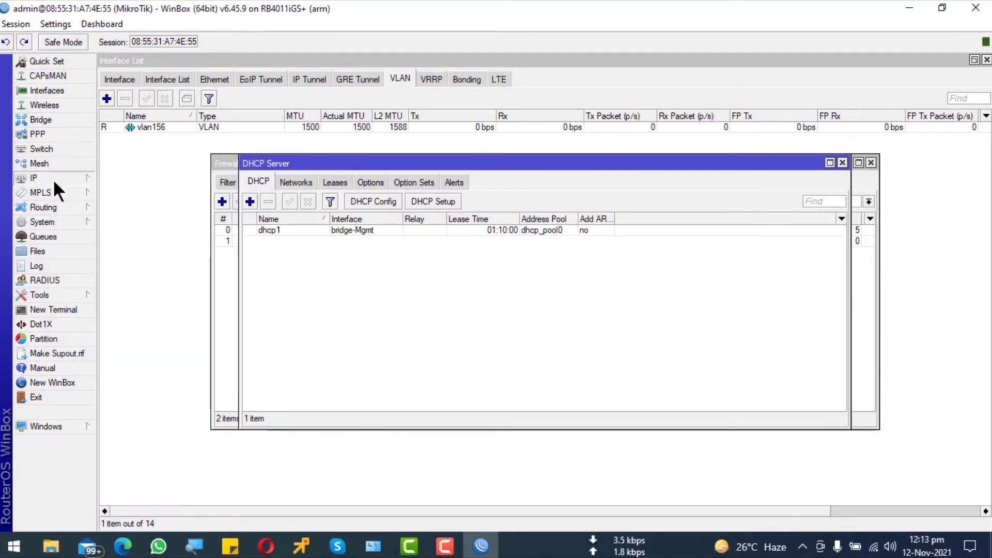
# Start a new IP pool named PPPOE
pyautogui.click(53, 179)
pyautogui.click(52, 177)
pyautogui.click(53, 178)
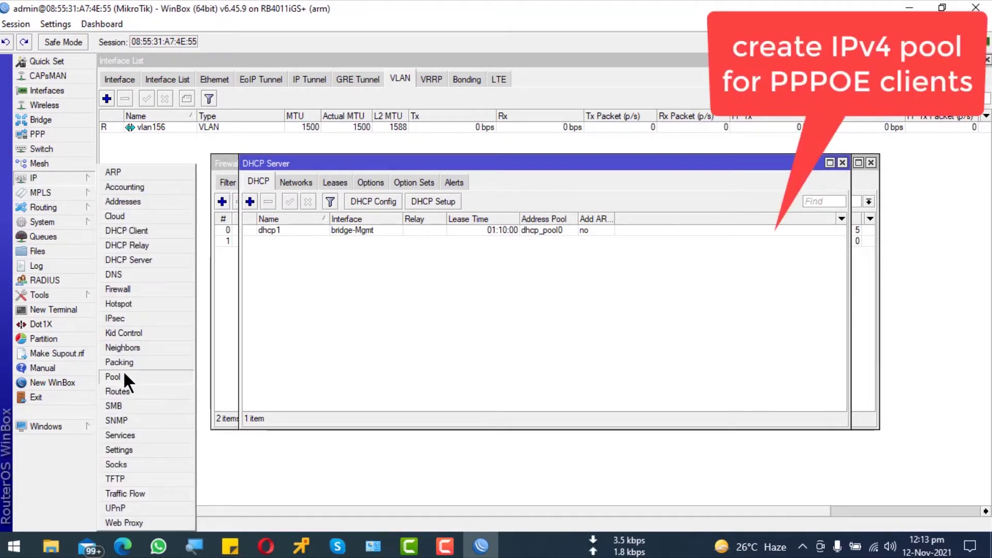
pyautogui.click(116, 376)
pyautogui.click(399, 201)
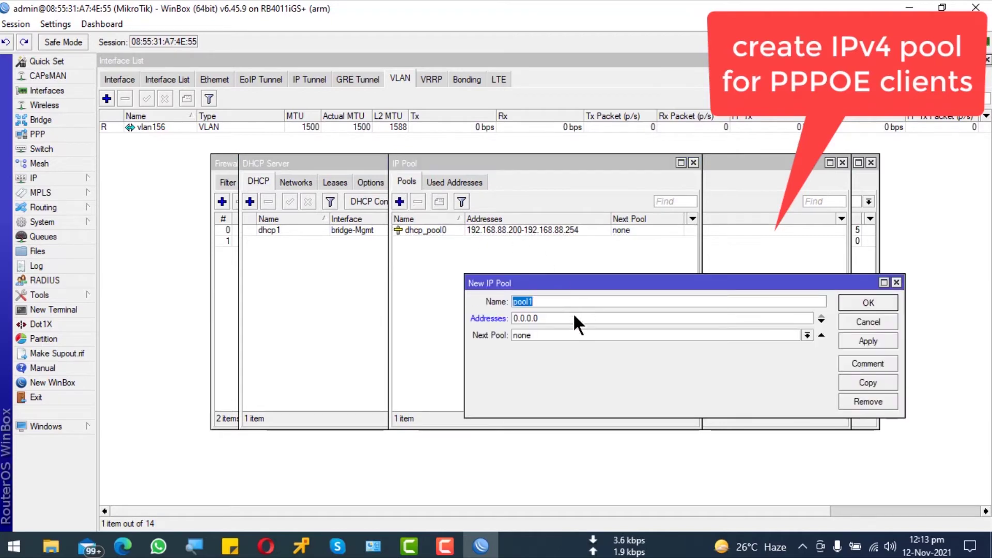
pyautogui.write('PPPOE')
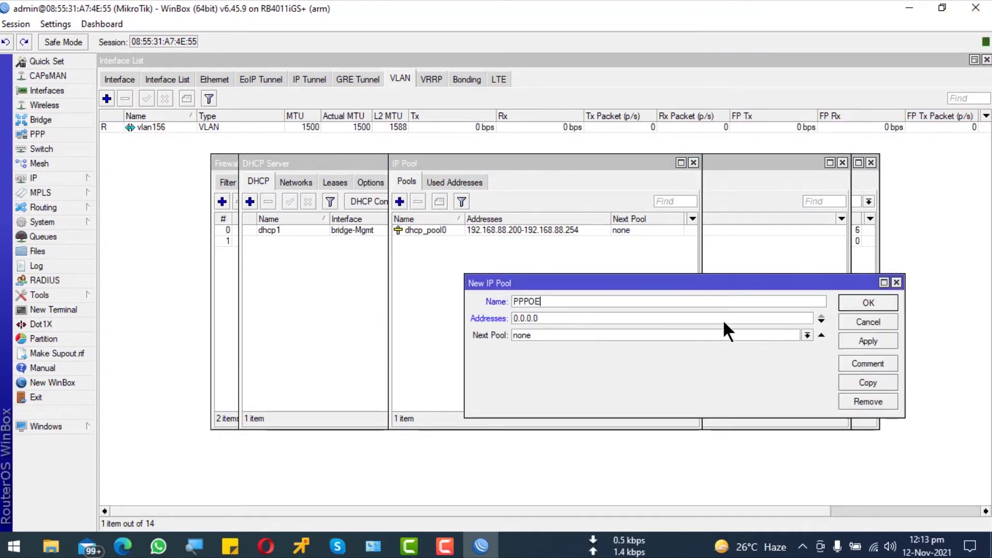
# Give the PPPOE pool the address range 56.56.0.2-56.56.3.254 and save it
pyautogui.press('Tab')
pyautogui.write('56.56.')
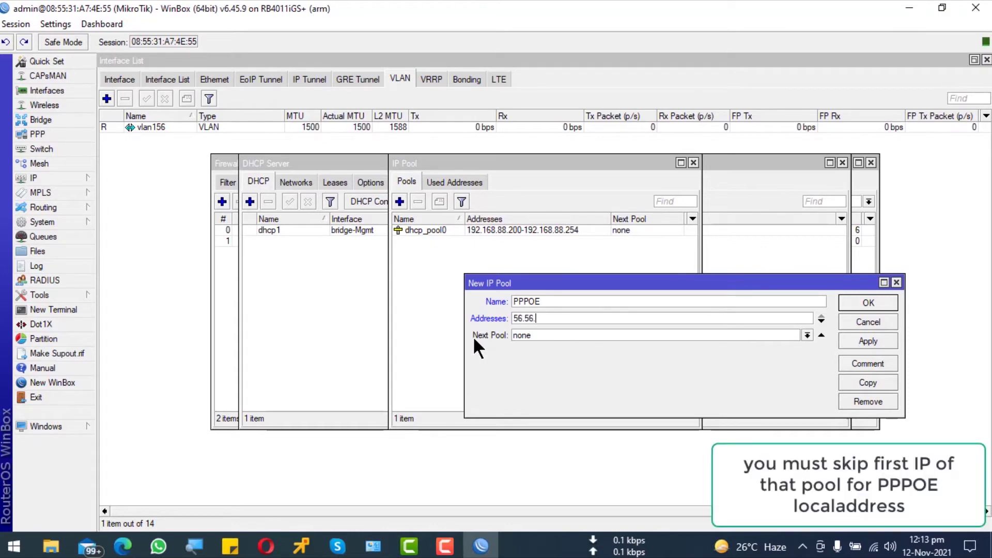
pyautogui.write('45')
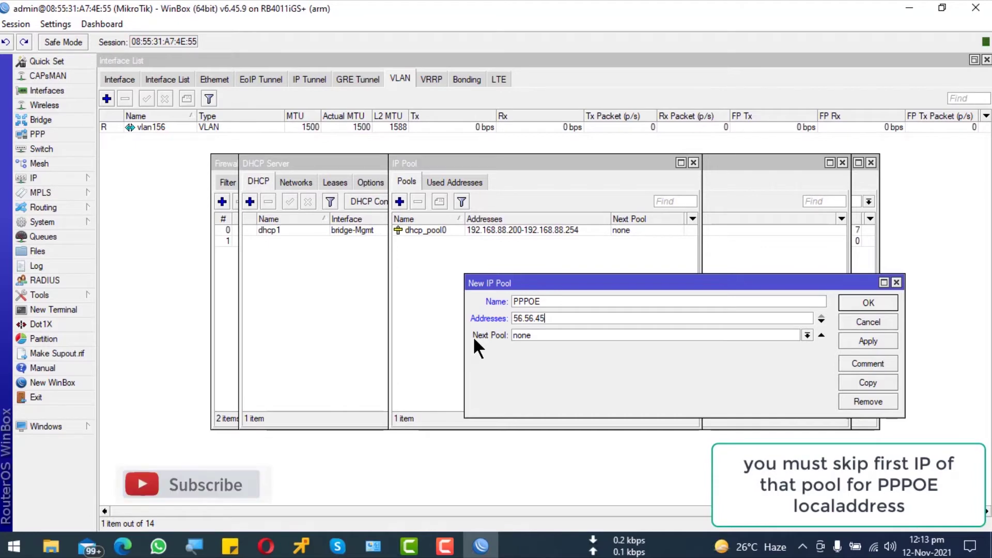
pyautogui.press('BackSpace')
pyautogui.press('BackSpace')
pyautogui.write('0/')
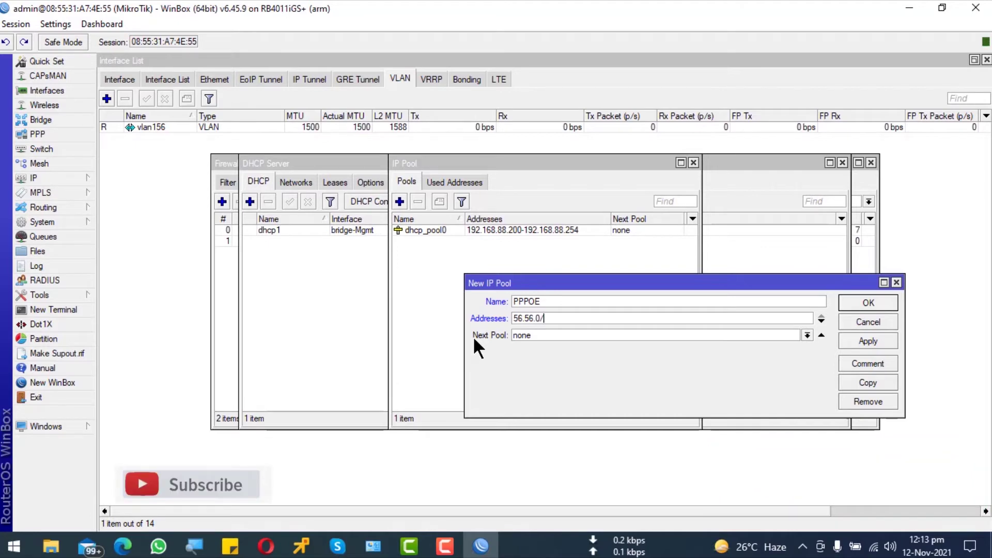
pyautogui.press('BackSpace')
pyautogui.write('.2-')
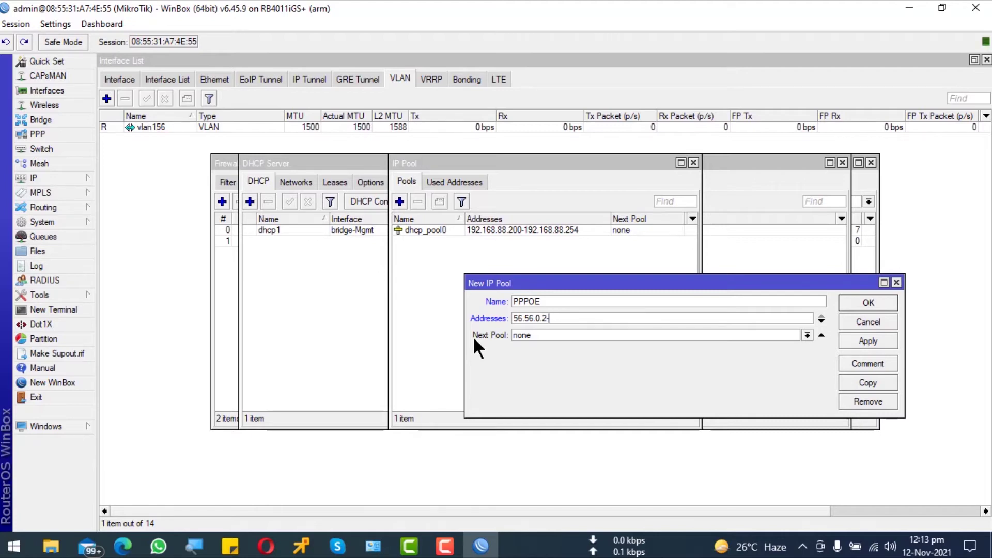
pyautogui.write('56.56.3.254')
pyautogui.click(879, 341)
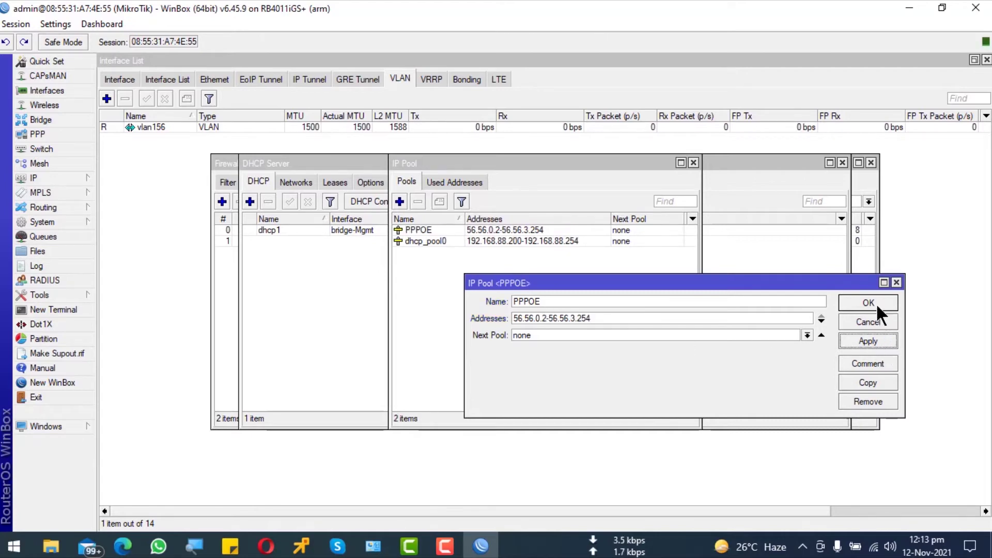
pyautogui.click(869, 303)
# Close the IP pools, DHCP server and firewall windows
pyautogui.click(694, 162)
pyautogui.click(842, 163)
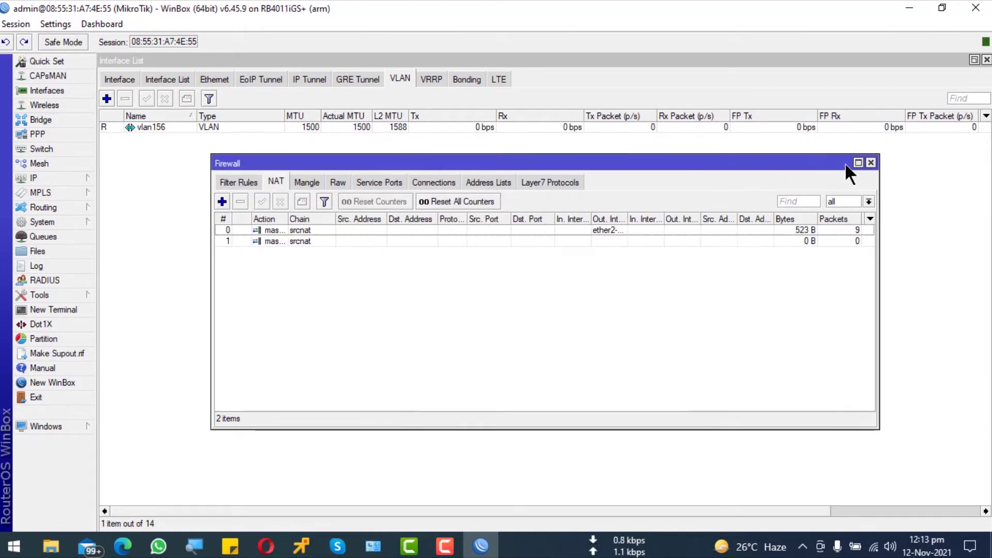
pyautogui.click(871, 162)
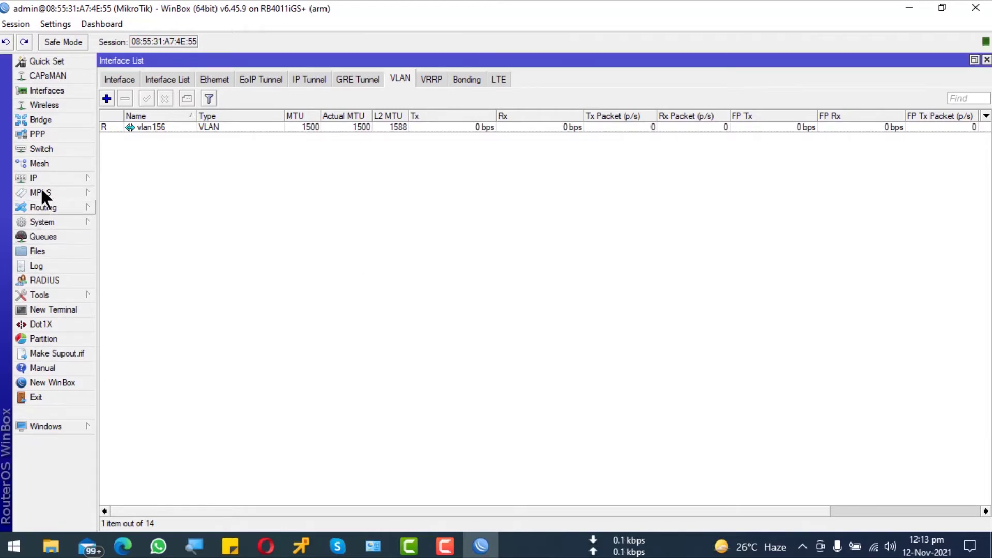
# Add a PPPoE service named Elastic-BRAS on interface bridge-PPPOE
pyautogui.click(37, 134)
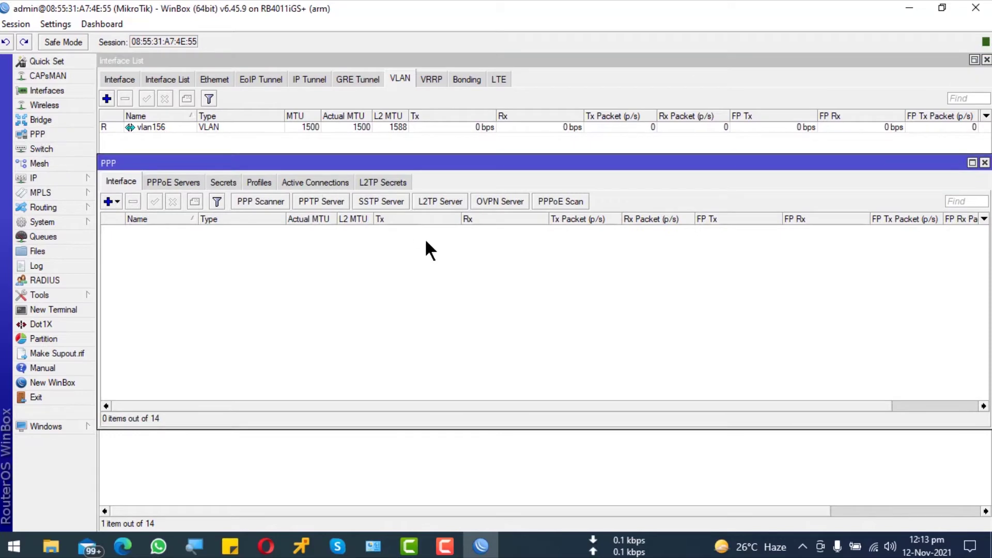
pyautogui.click(173, 182)
pyautogui.click(108, 202)
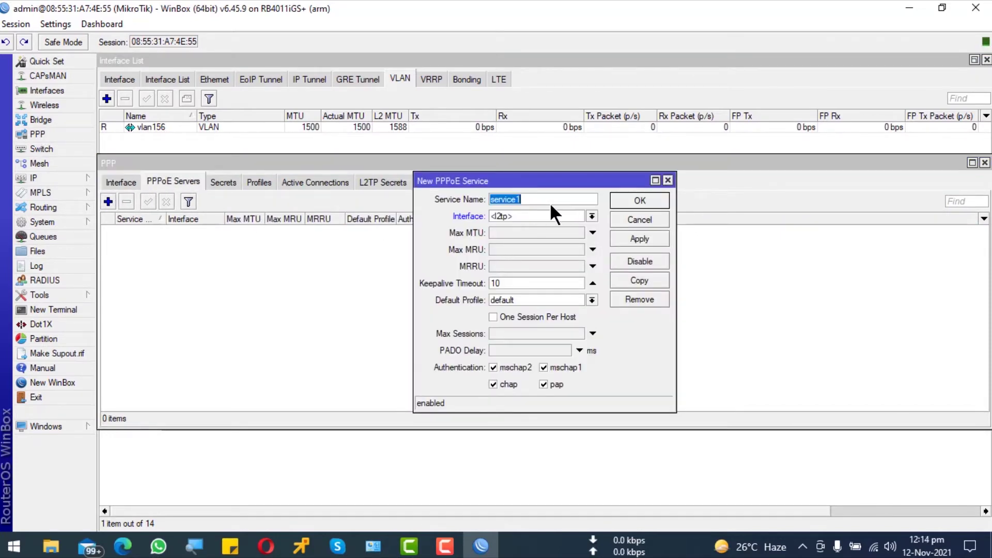
pyautogui.write('El')
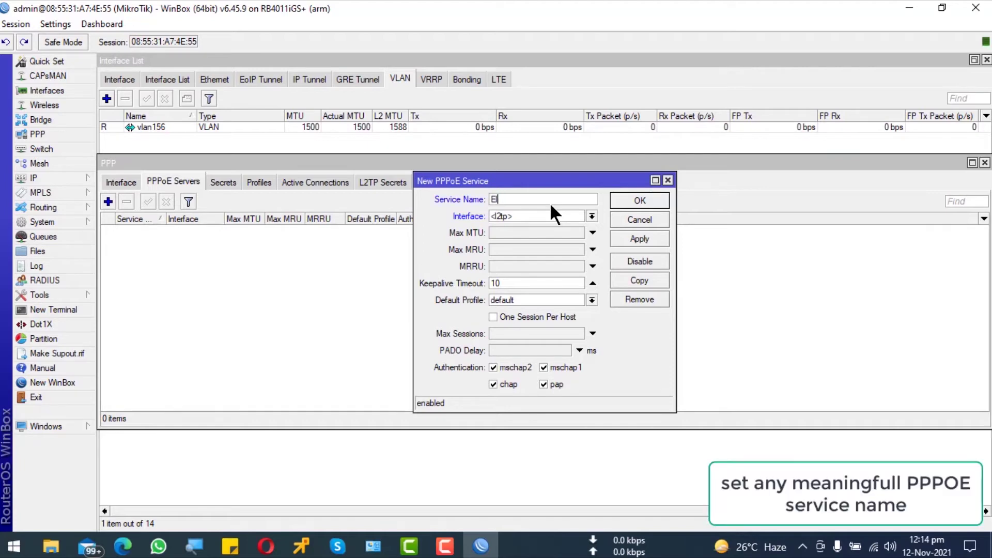
pyautogui.write('astic-BRAS')
pyautogui.click(593, 215)
pyautogui.click(533, 241)
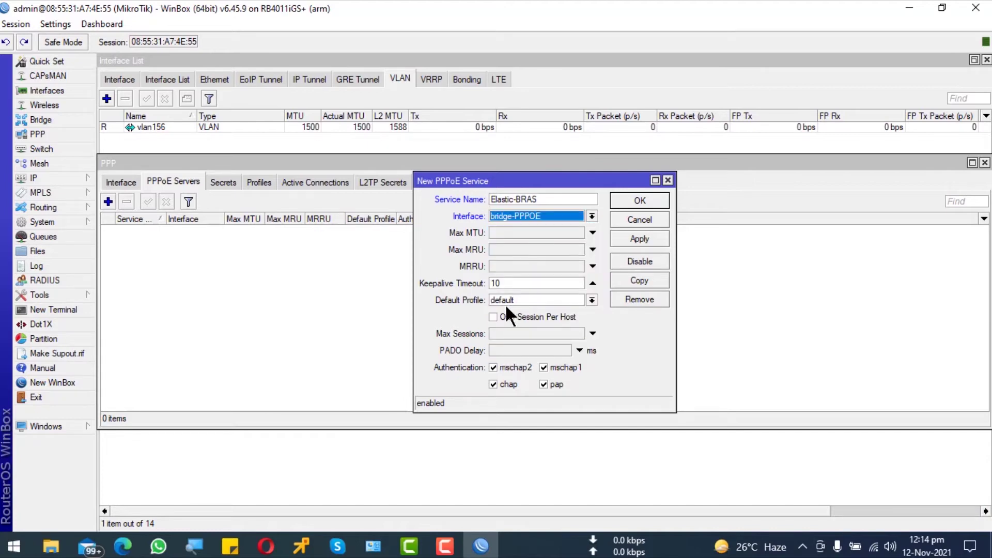
# Allow one session per host, drop mschap2 and mschap1, save, then show PPP Secrets
pyautogui.click(495, 316)
pyautogui.click(519, 368)
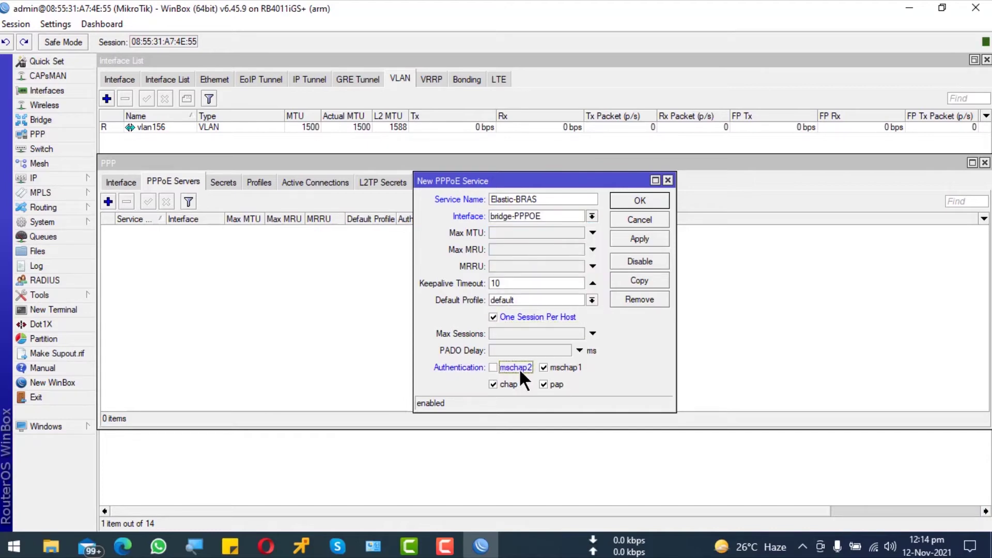
pyautogui.click(551, 365)
pyautogui.click(630, 239)
pyautogui.click(642, 200)
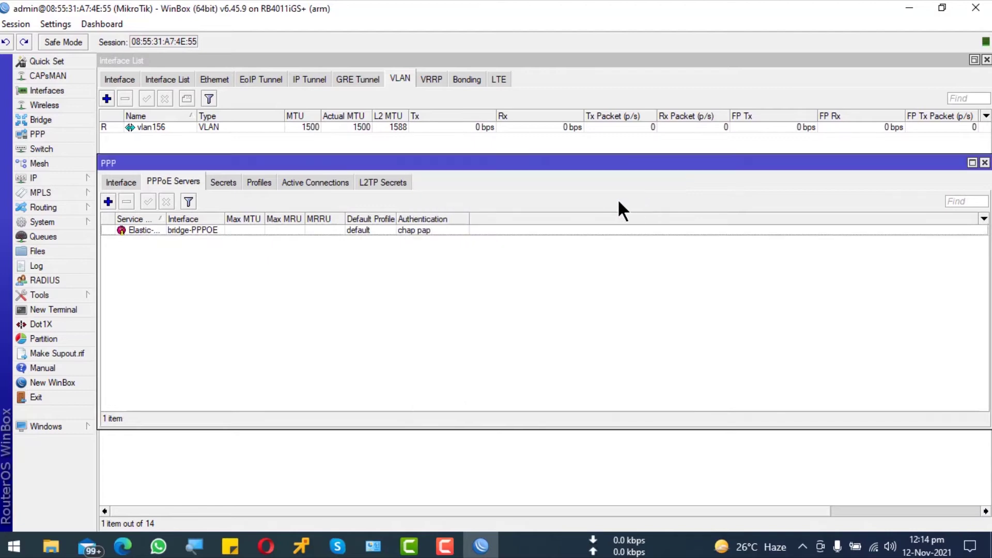
pyautogui.click(228, 181)
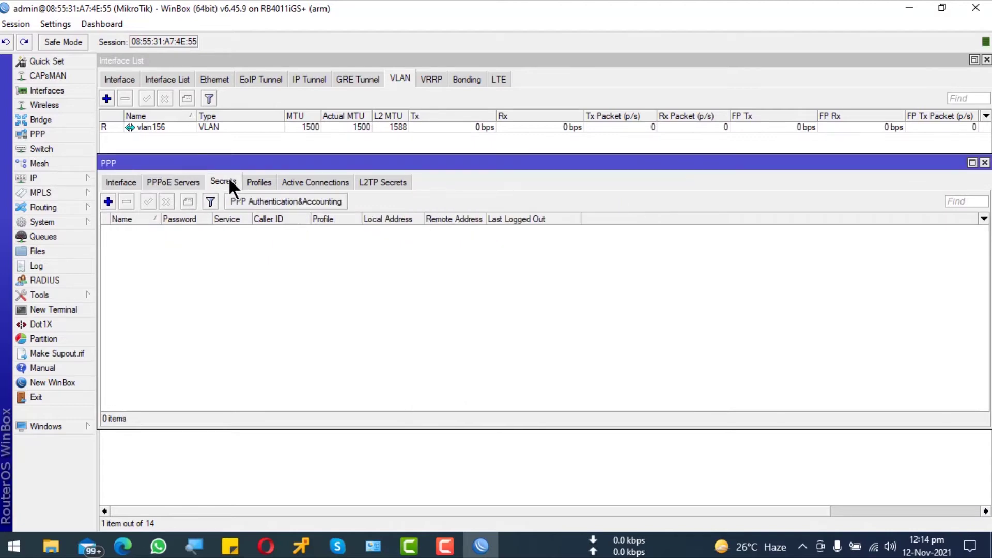
# Open the default PPP profile and a copy of it side by side
pyautogui.click(257, 187)
pyautogui.doubleClick(191, 230)
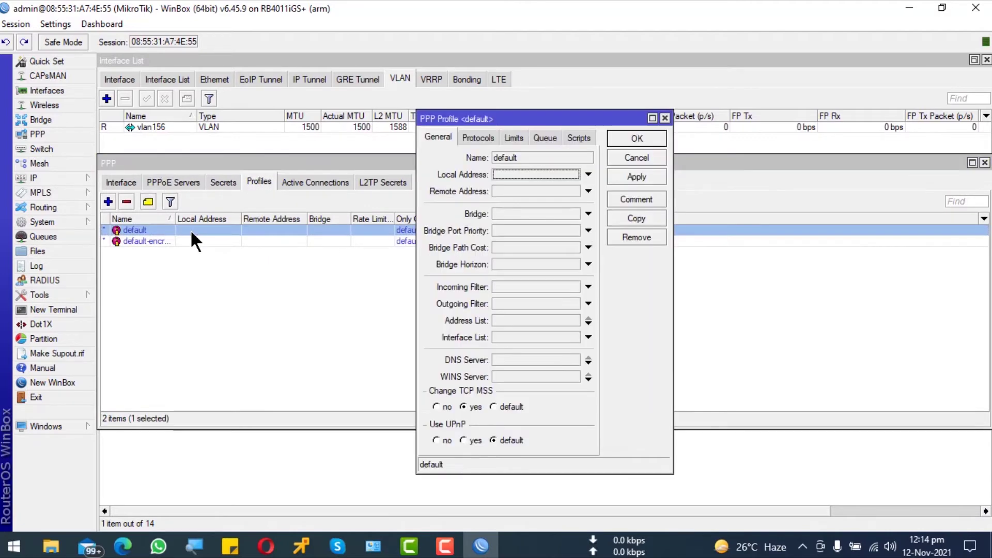
pyautogui.click(626, 219)
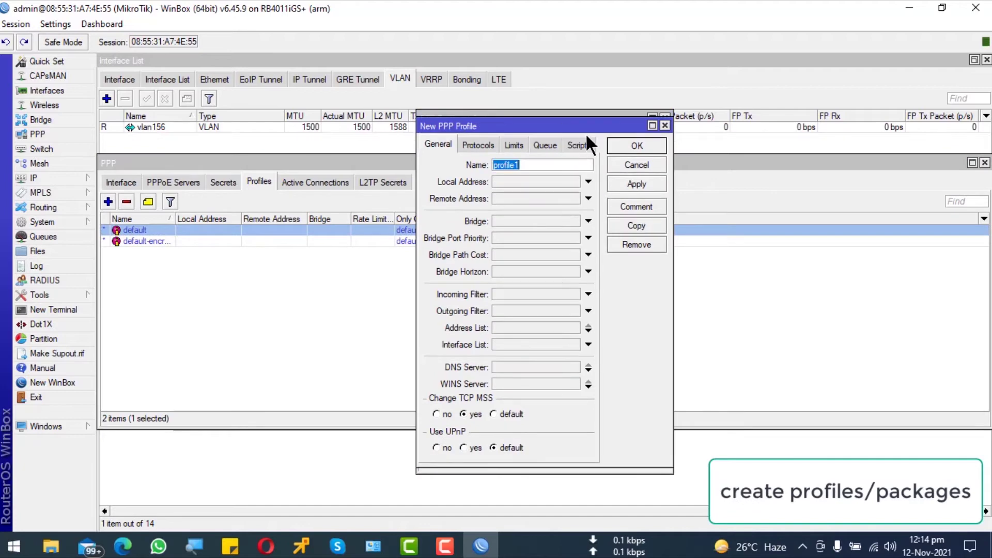
pyautogui.moveTo(585, 132); pyautogui.dragTo(751, 166)
pyautogui.moveTo(537, 126); pyautogui.dragTo(371, 134)
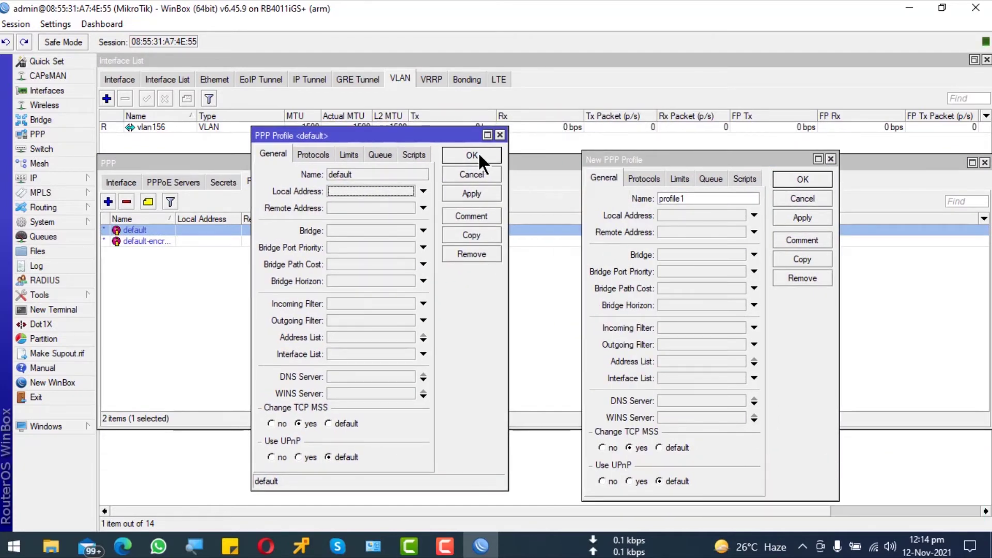
# Set the default profile's local address 56.56.0.1, remote pool PPPOE and bridge bridge-PPPOE
pyautogui.click(422, 189)
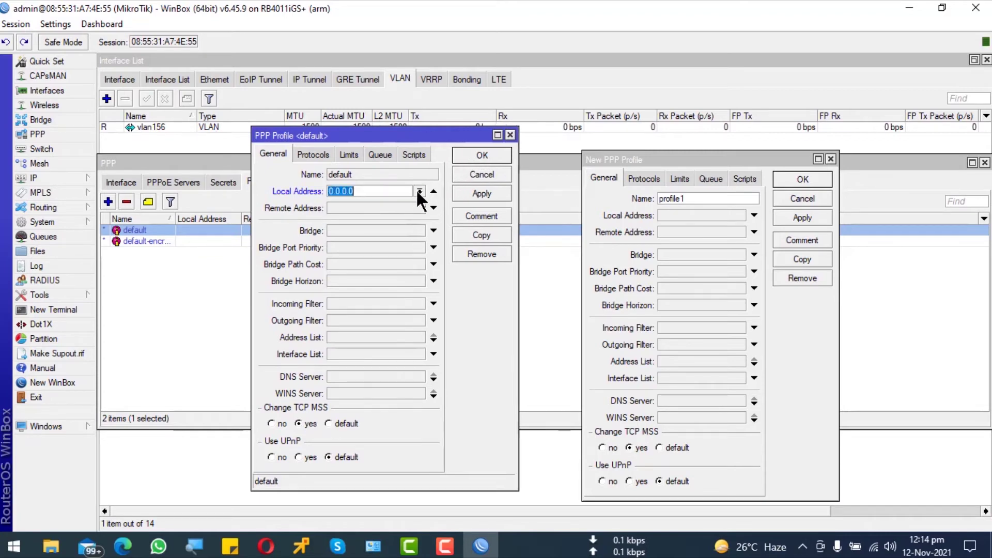
pyautogui.write('56.56.0.1')
pyautogui.click(420, 208)
pyautogui.click(419, 208)
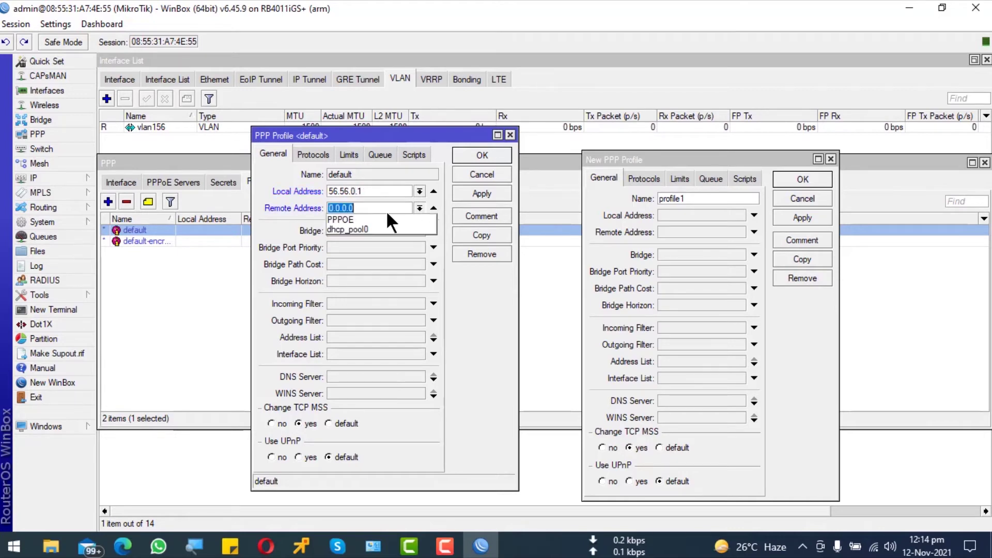
pyautogui.click(370, 217)
pyautogui.click(434, 230)
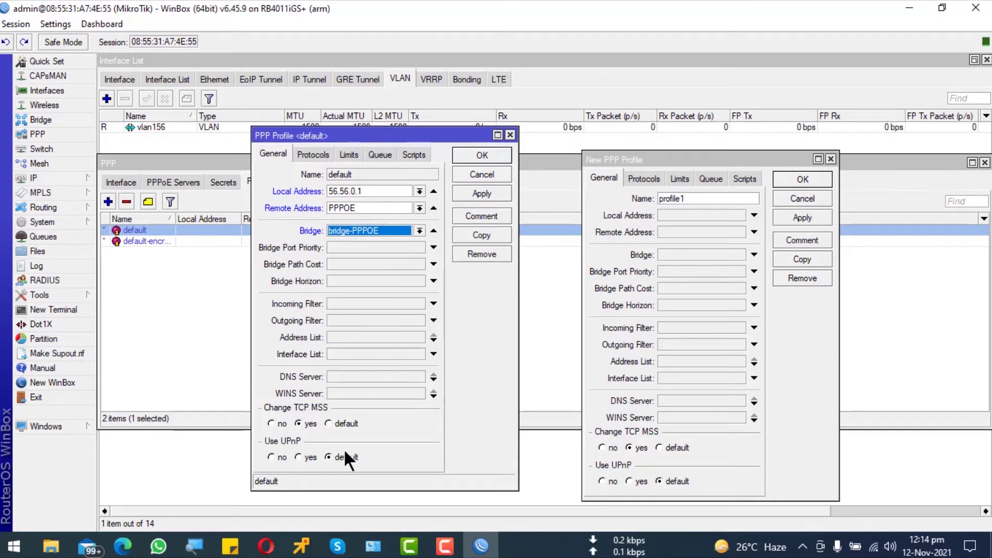
# Add DNS servers 8.8.8.8 and 1.1.1.1 and apply the default profile
pyautogui.click(345, 377)
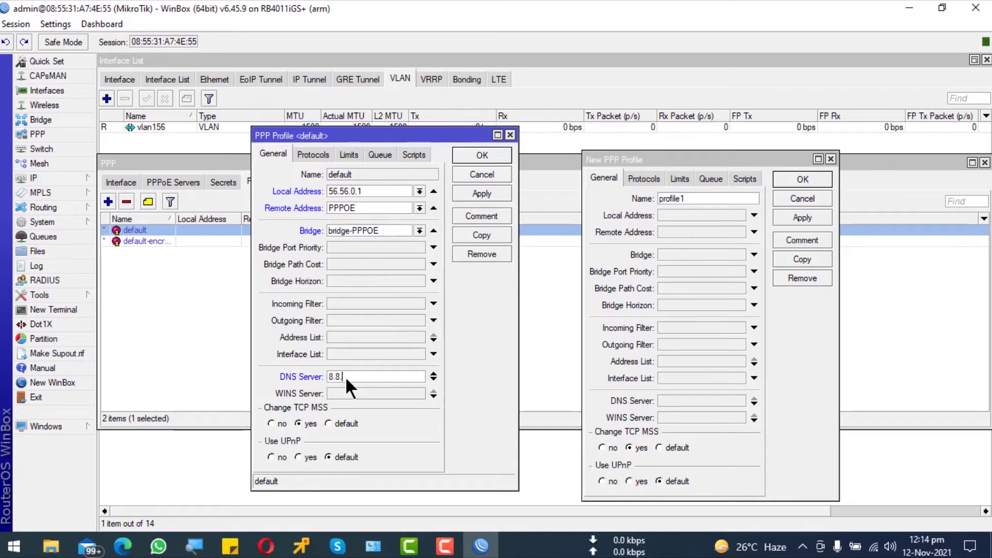
pyautogui.write('8.8.8.8')
pyautogui.click(435, 380)
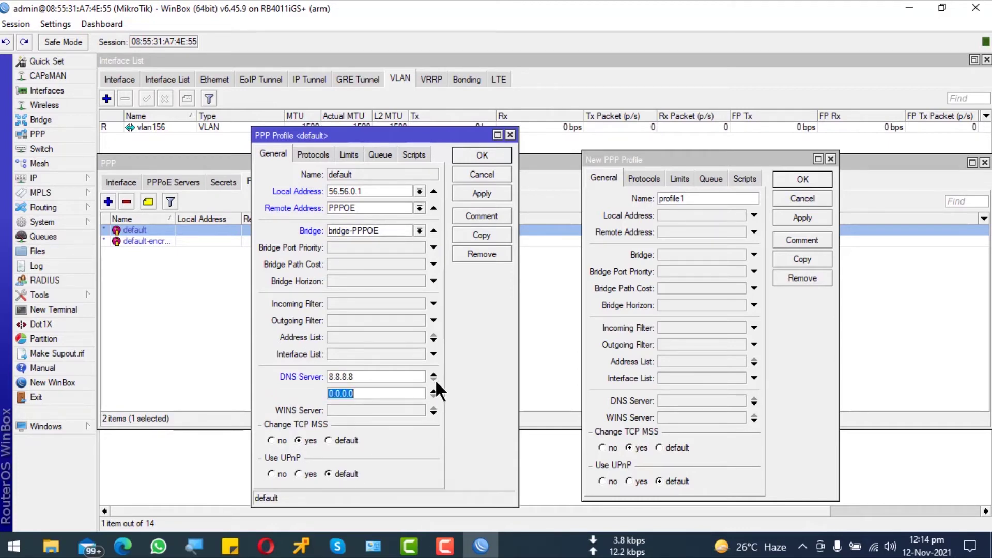
pyautogui.write('1.1.1.1')
pyautogui.click(481, 193)
# Discard the blank new profile and start a fresh copy of the default profile
pyautogui.click(479, 172)
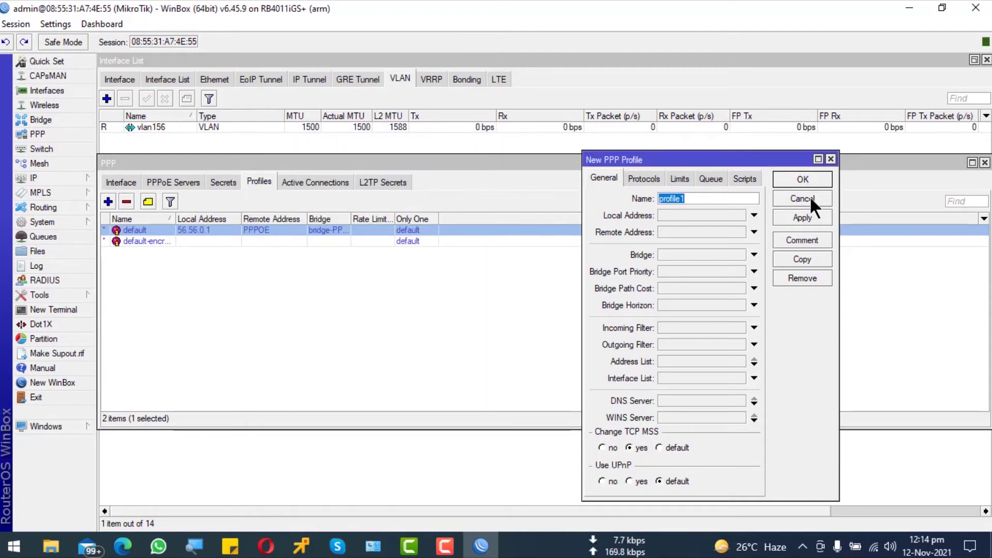
pyautogui.click(810, 198)
pyautogui.doubleClick(277, 229)
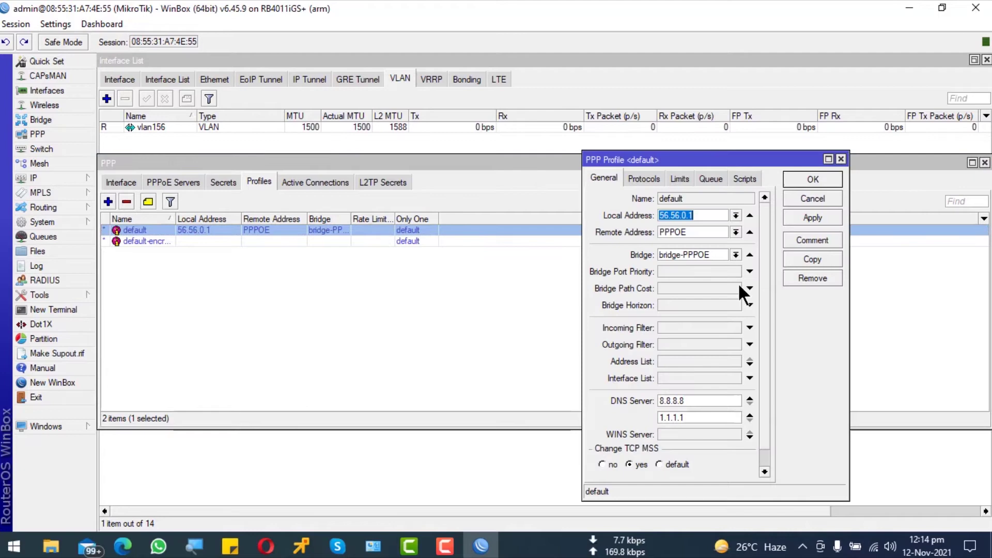
pyautogui.click(810, 261)
# Name the copy 1MB with rate limit 1100000/1100000 and save it
pyautogui.write('1M')
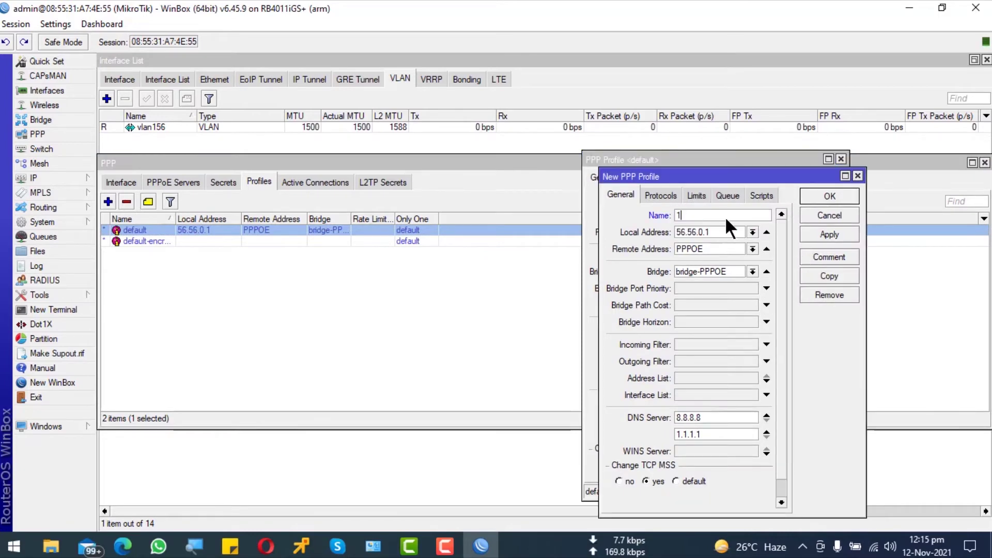
pyautogui.write('B')
pyautogui.click(661, 195)
pyautogui.click(696, 195)
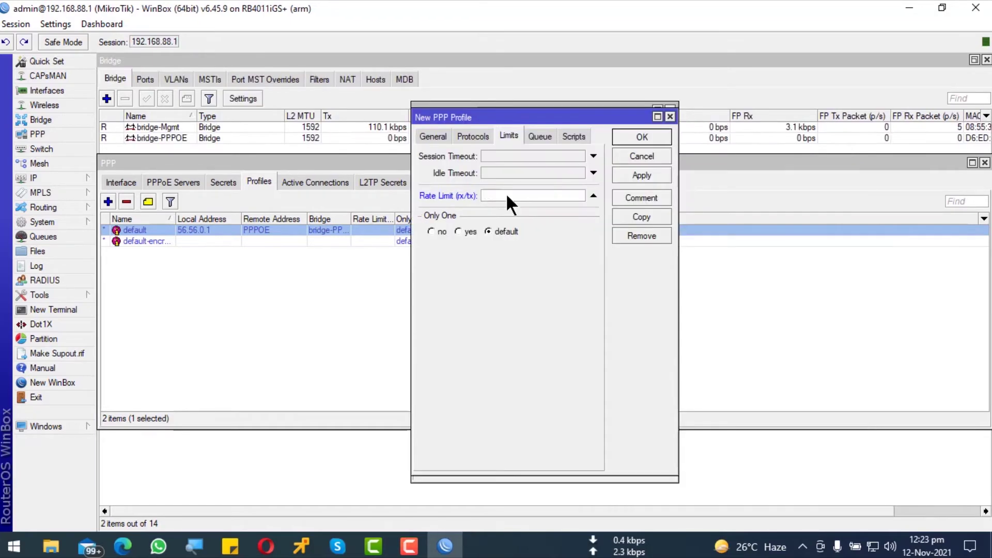
pyautogui.press('Left')
pyautogui.press('Left')
pyautogui.press('Left')
pyautogui.press('Left')
pyautogui.press('Left')
pyautogui.press('Delete')
pyautogui.write('11')
pyautogui.press('Left')
pyautogui.press('Left')
pyautogui.press('Left')
pyautogui.press('Left')
pyautogui.press('Left')
pyautogui.press('Left')
pyautogui.press('Left')
pyautogui.press('Left')
pyautogui.press('Left')
pyautogui.press('Delete')
pyautogui.press('BackSpace')
pyautogui.write('11')
pyautogui.click(641, 176)
# Copy 1MB into a 2MB profile limited to 2200000/2200000
pyautogui.click(641, 218)
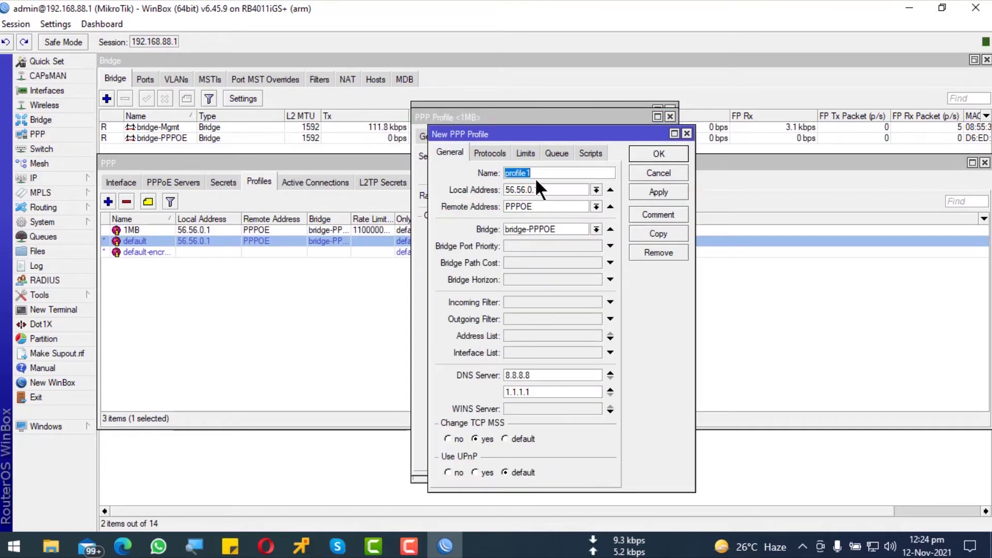
pyautogui.write('2')
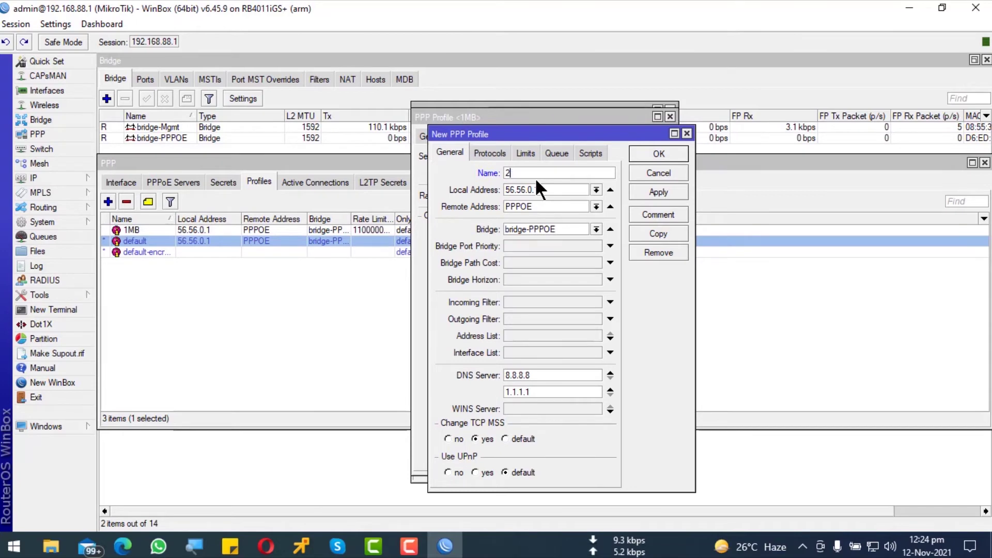
pyautogui.write('MB')
pyautogui.click(526, 153)
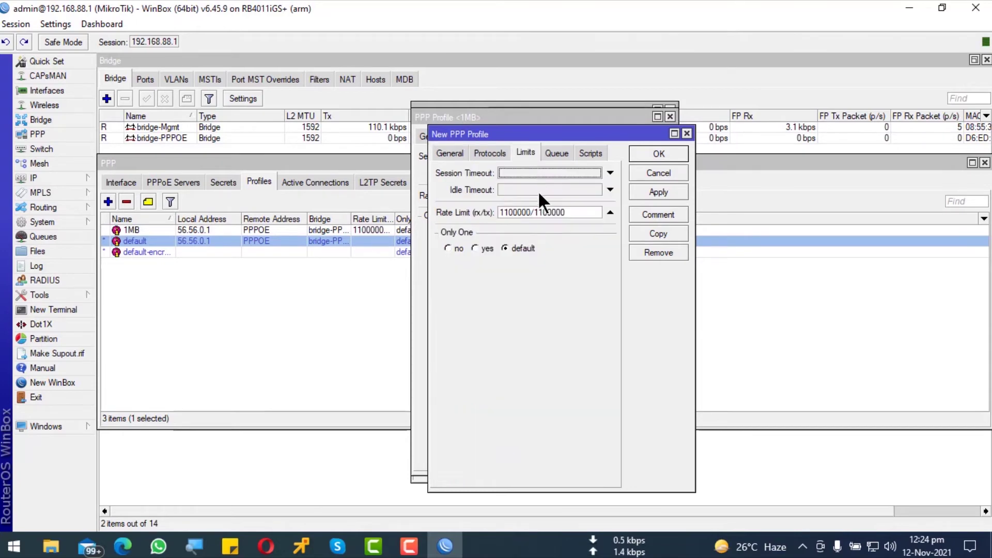
pyautogui.moveTo(545, 210); pyautogui.dragTo(544, 222)
pyautogui.press('BackSpace')
pyautogui.press('BackSpace')
pyautogui.press('Home')
pyautogui.press('Delete')
pyautogui.press('Delete')
pyautogui.write('22')
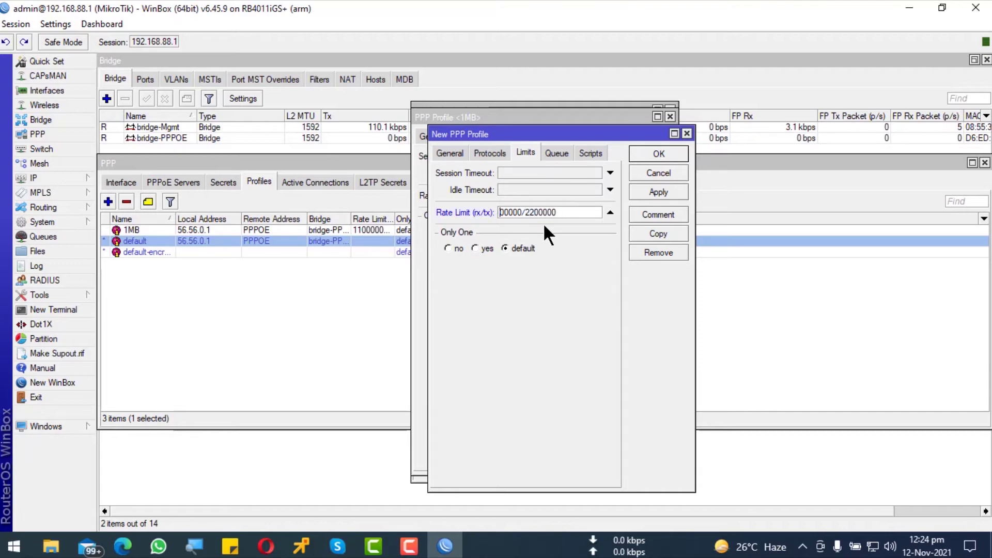
pyautogui.click(650, 192)
# Copy 2MB into a 3MB profile limited to 3300000/3300000
pyautogui.click(652, 233)
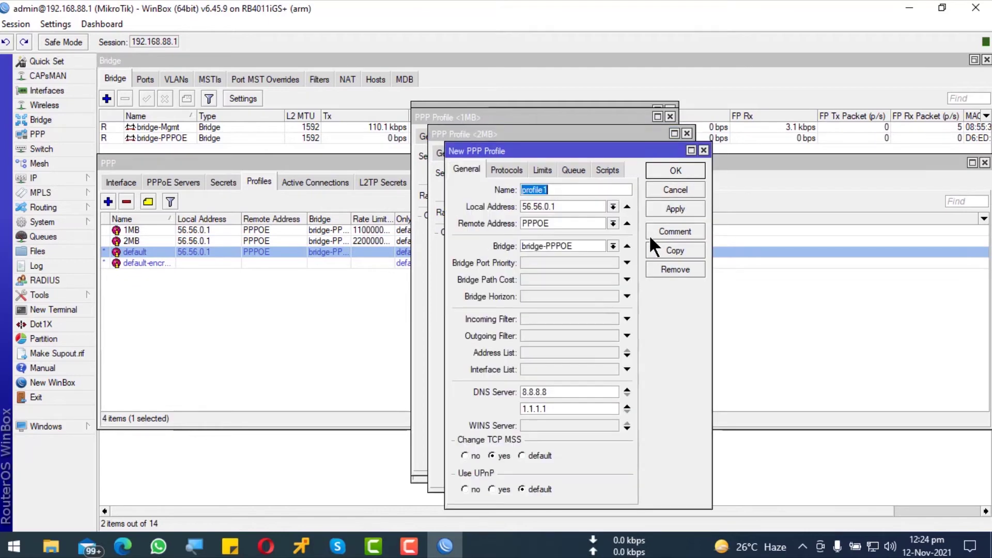
pyautogui.write('3MB')
pyautogui.click(543, 169)
pyautogui.click(553, 230)
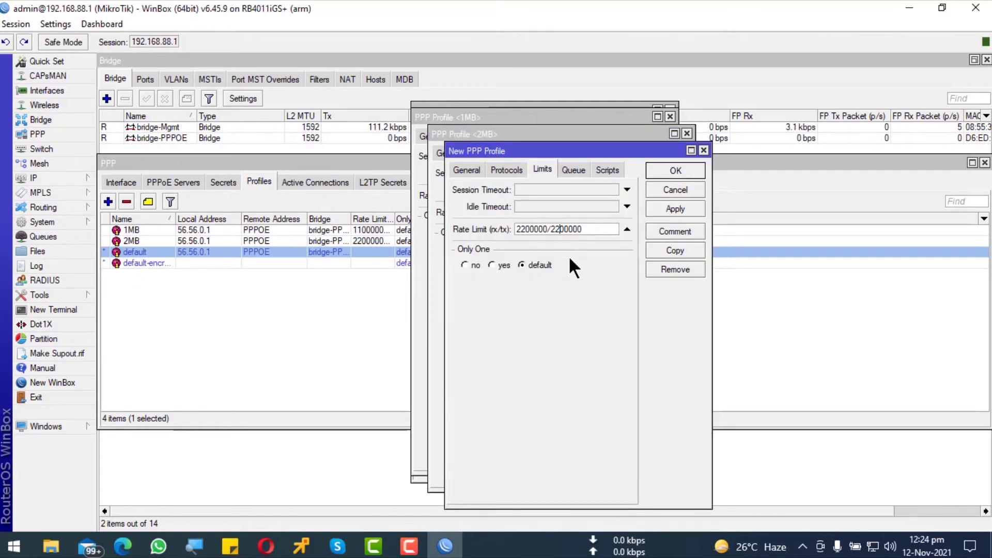
pyautogui.press('BackSpace')
pyautogui.press('BackSpace')
pyautogui.write('33')
pyautogui.press('Left')
pyautogui.press('BackSpace')
pyautogui.press('BackSpace')
pyautogui.write('33')
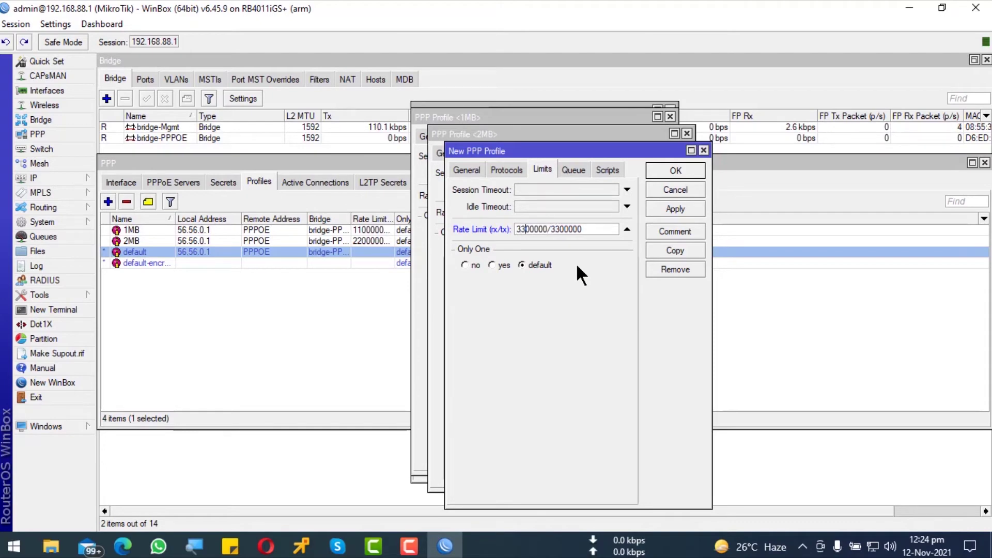
pyautogui.click(672, 211)
pyautogui.click(675, 250)
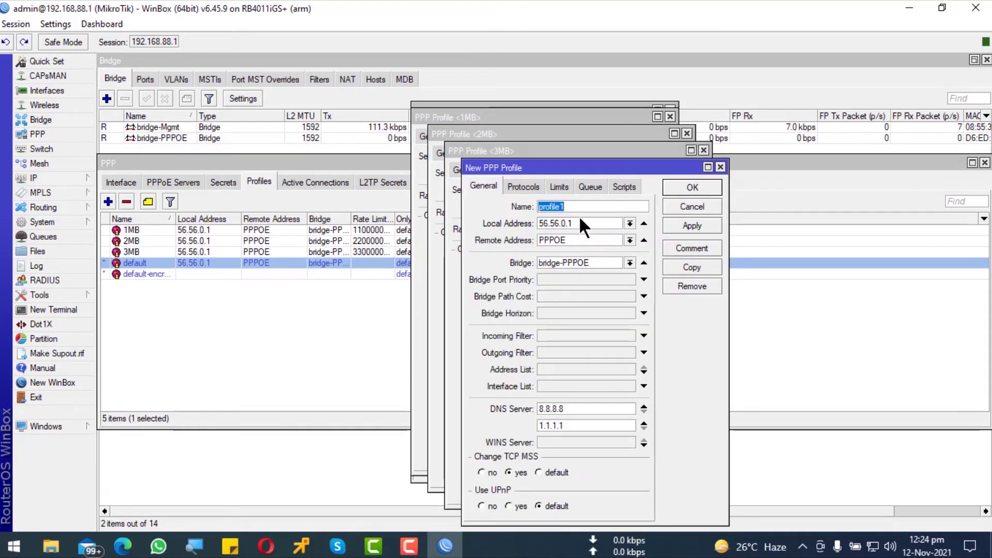
# Name the copy 5MB with rate limit 5500000 both ways and save it
pyautogui.write('5MB')
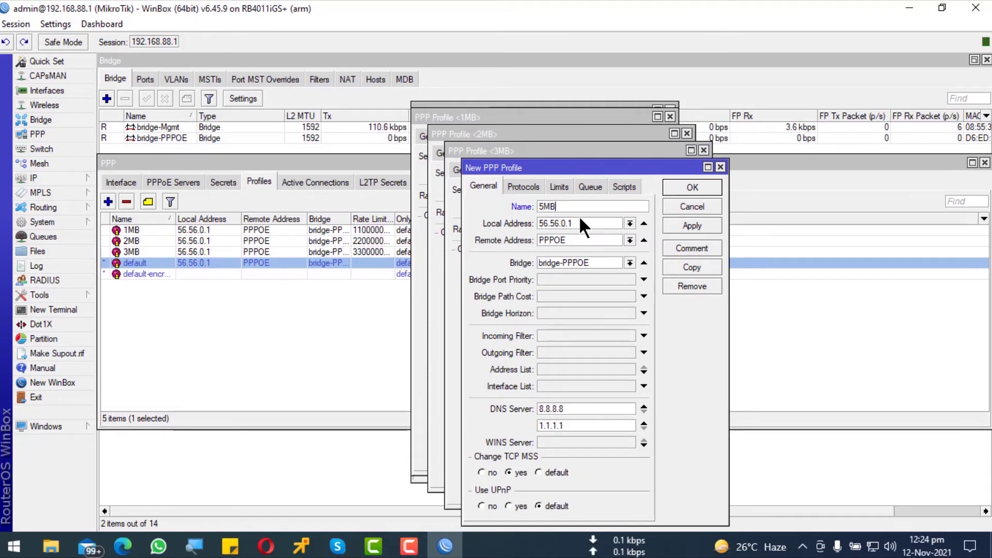
pyautogui.click(559, 187)
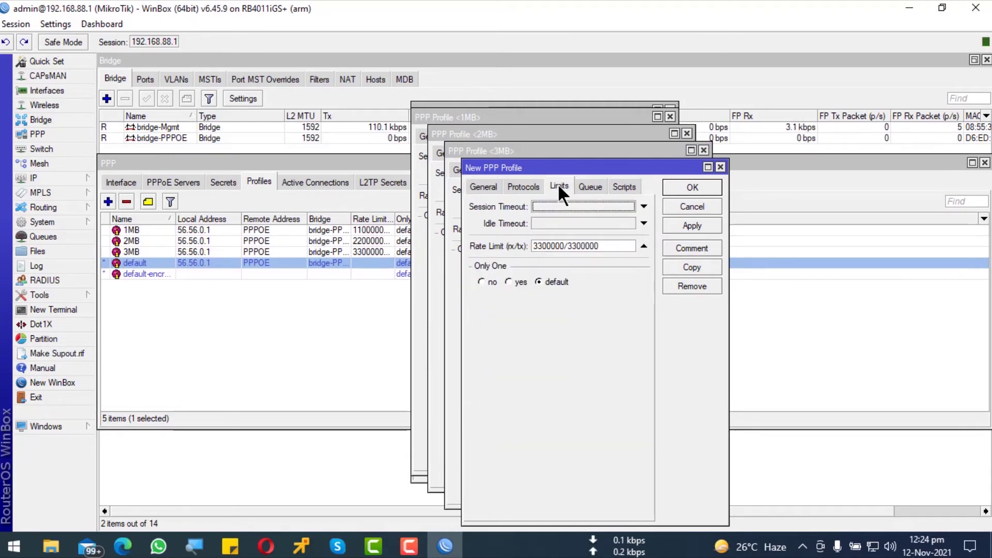
pyautogui.click(574, 247)
pyautogui.press('Left')
pyautogui.press('Left')
pyautogui.press('Left')
pyautogui.press('Left')
pyautogui.press('Left')
pyautogui.press('Left')
pyautogui.press('BackSpace')
pyautogui.press('BackSpace')
pyautogui.write('55')
pyautogui.click(688, 226)
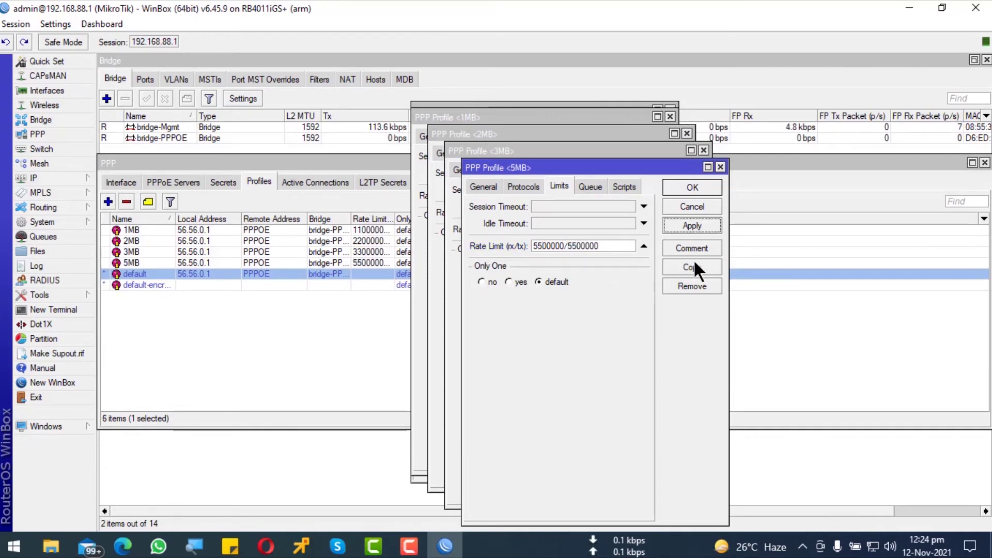
# Copy 5MB into a 10MB profile limited to 10000000/10000000
pyautogui.click(692, 266)
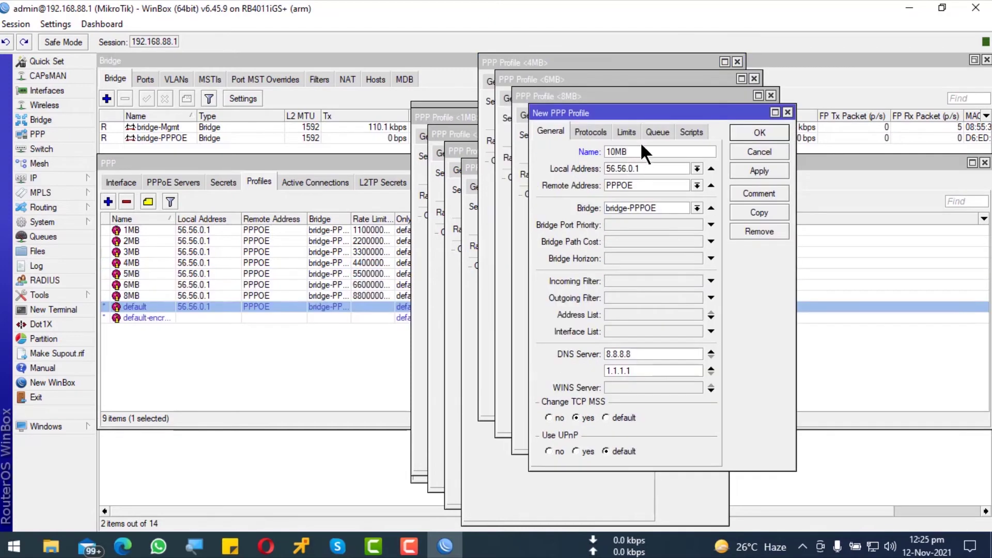
pyautogui.click(627, 132)
pyautogui.click(640, 191)
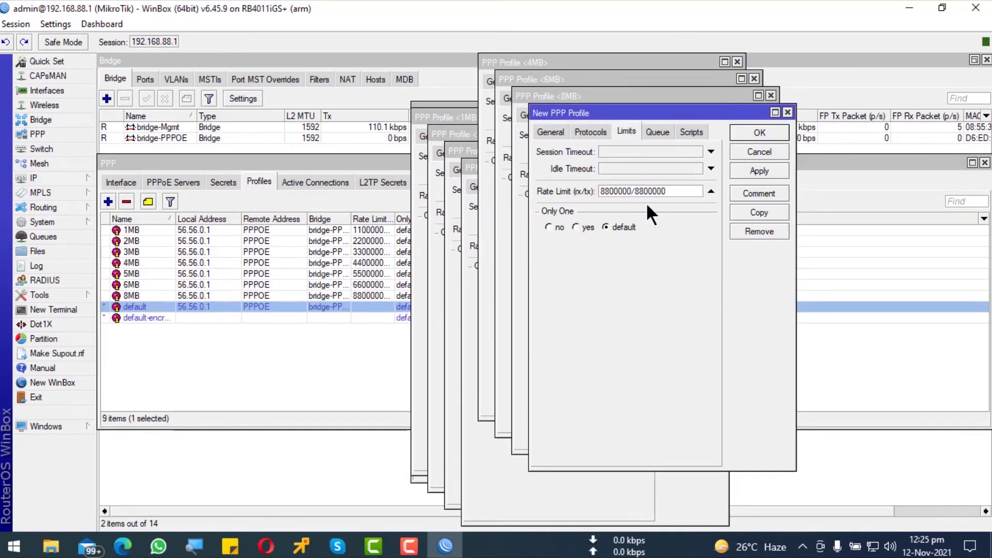
pyautogui.press('BackSpace')
pyautogui.press('Delete')
pyautogui.press('BackSpace')
pyautogui.write('100')
pyautogui.click(744, 169)
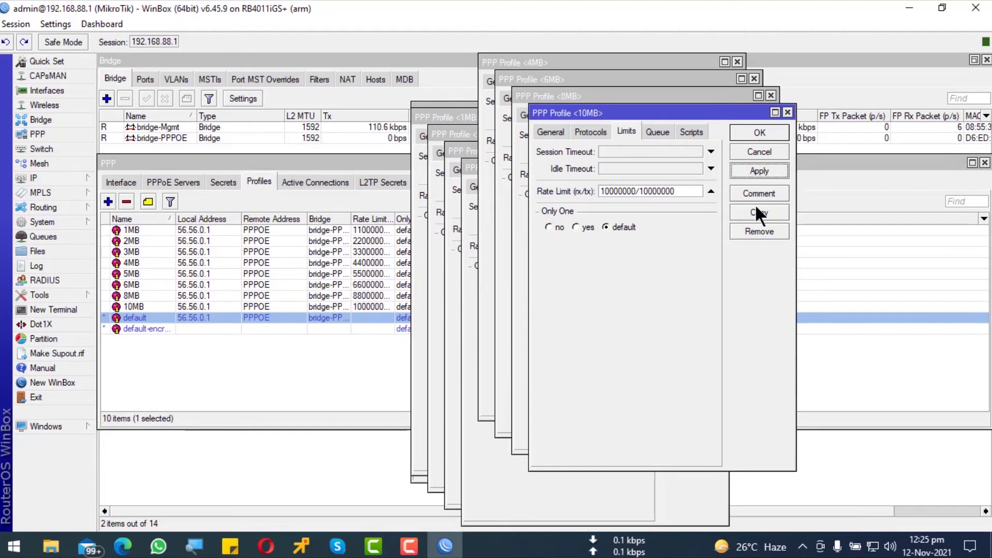
pyautogui.click(12, 551)
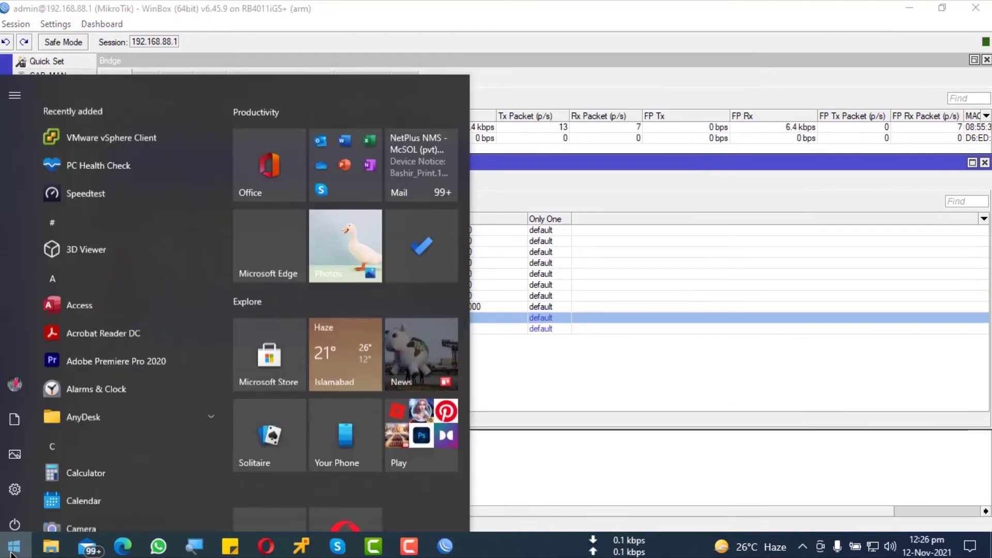
# Launch Notepad, then give the first PPP secret its password and pppoe-only service and apply
pyautogui.write('not')
pyautogui.press('Return')
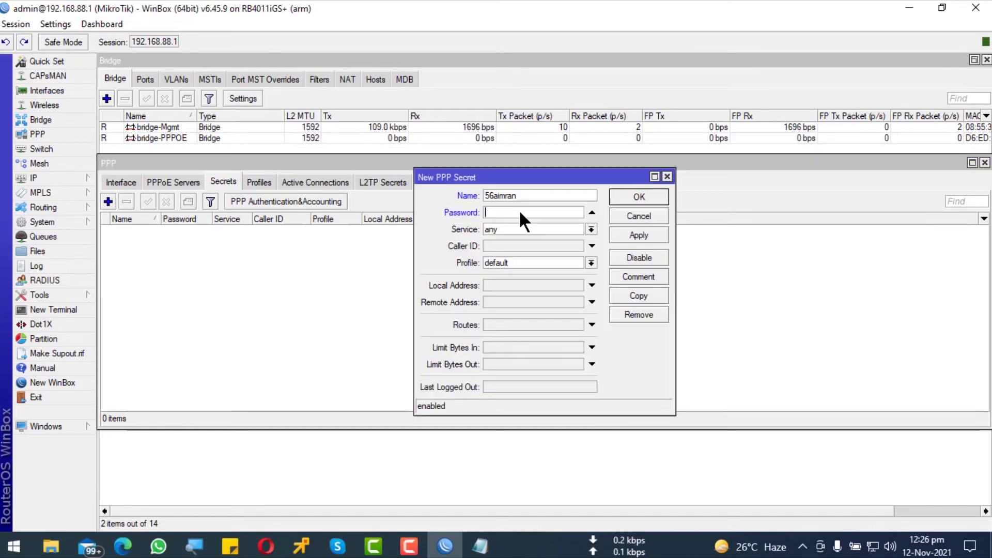
pyautogui.write('12345')
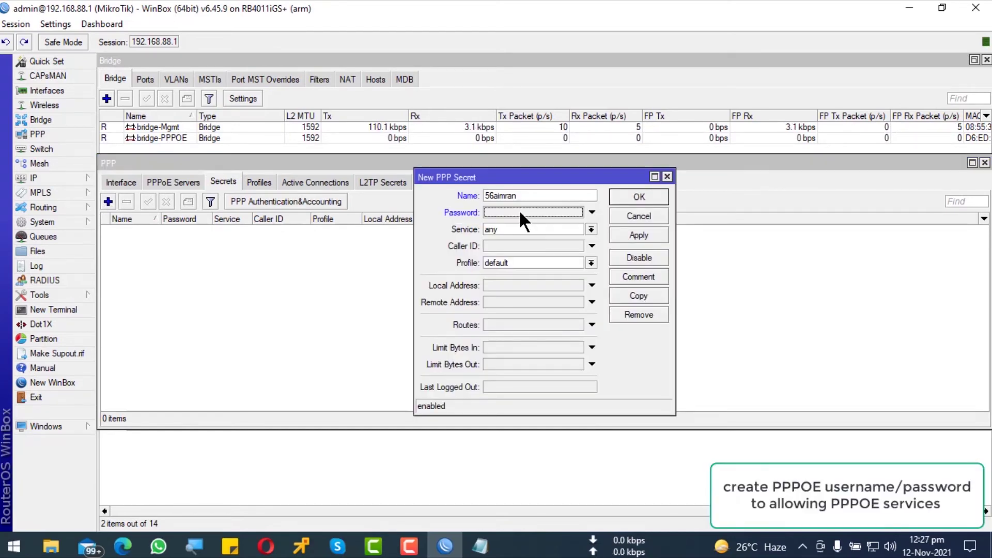
pyautogui.press('BackSpace')
pyautogui.click(519, 228)
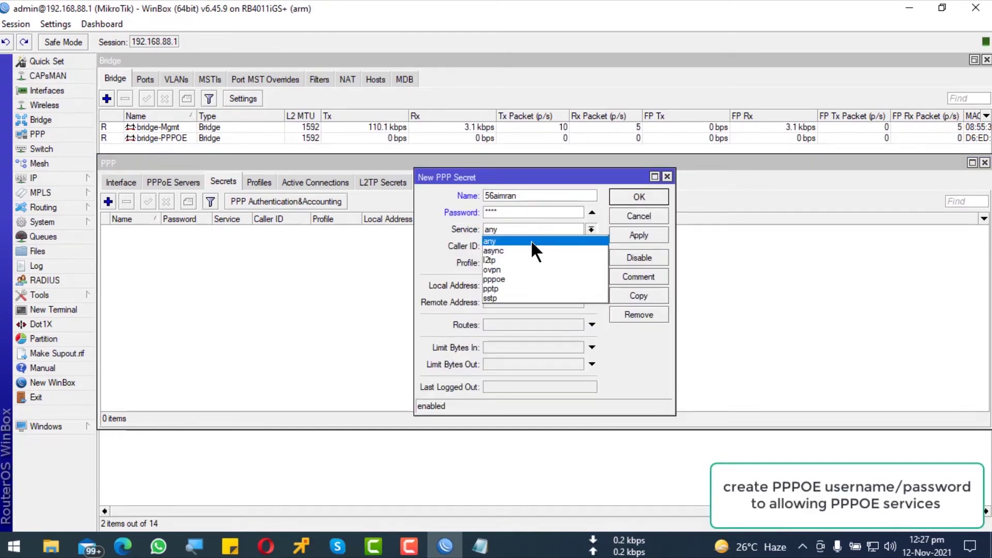
pyautogui.click(514, 280)
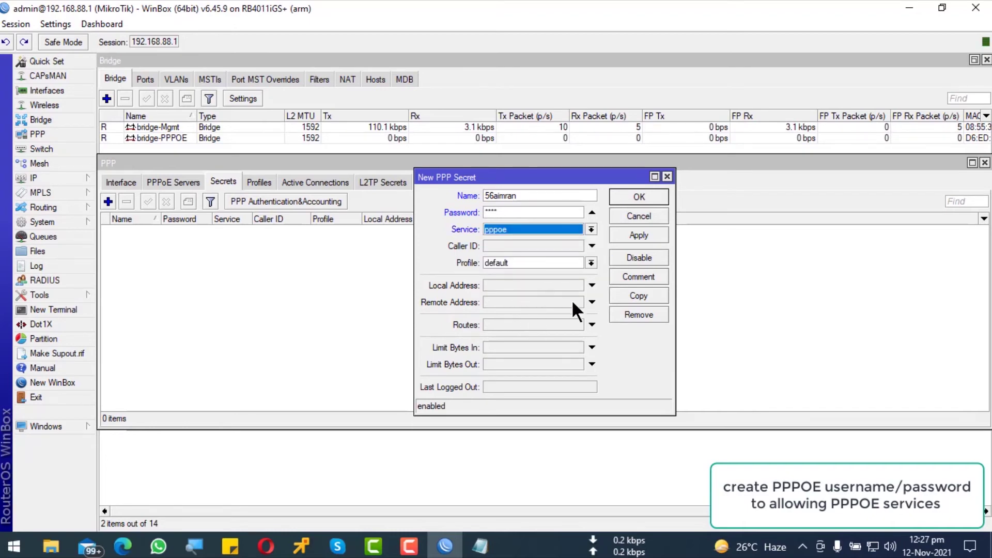
pyautogui.click(646, 236)
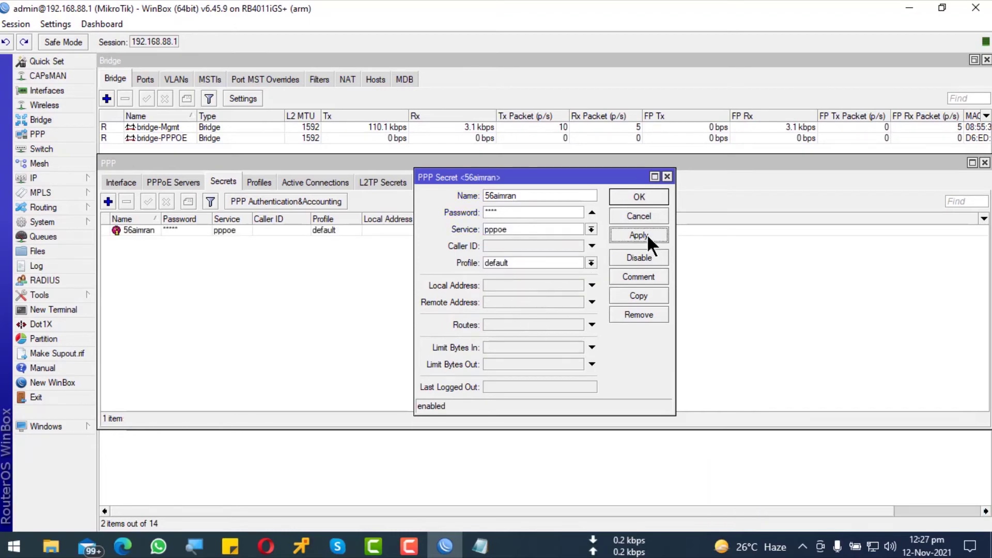
# Copy it into a second secret with a new user name on the 10MB profile
pyautogui.click(642, 291)
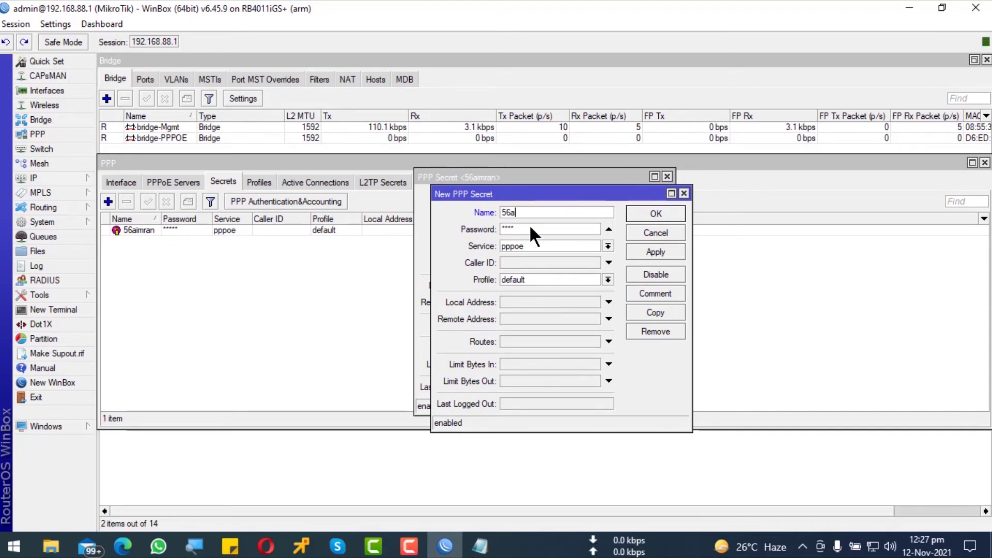
pyautogui.write('56ashafiq')
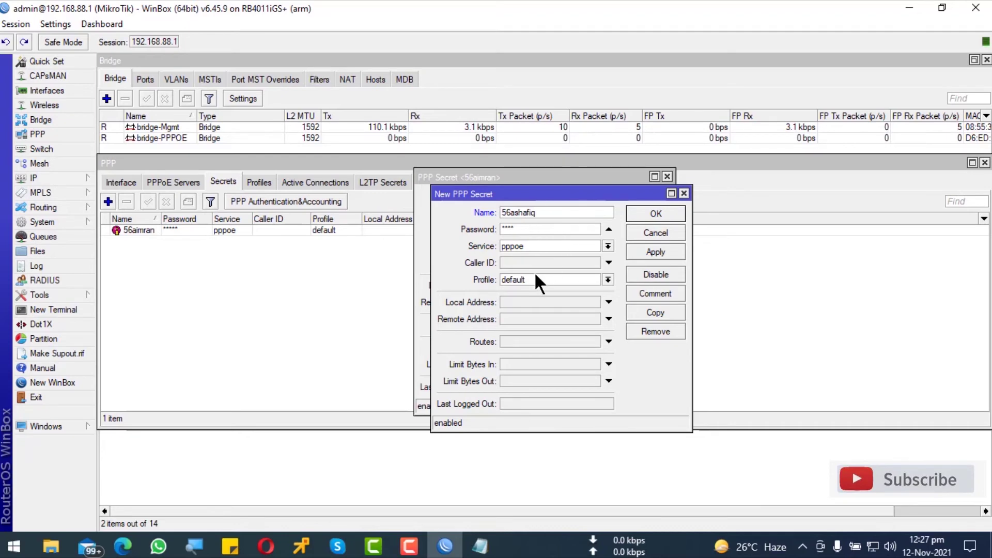
pyautogui.write('12')
pyautogui.click(606, 278)
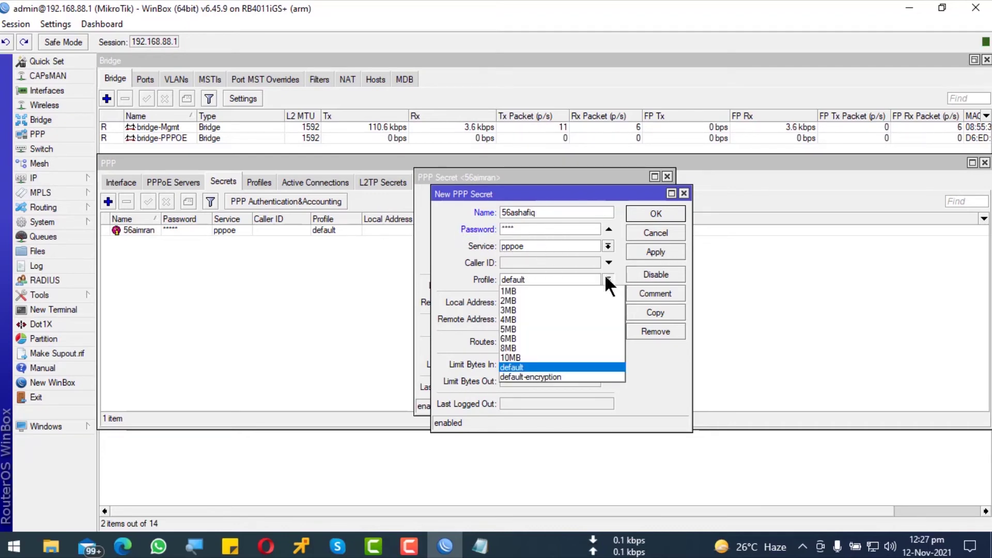
pyautogui.click(532, 357)
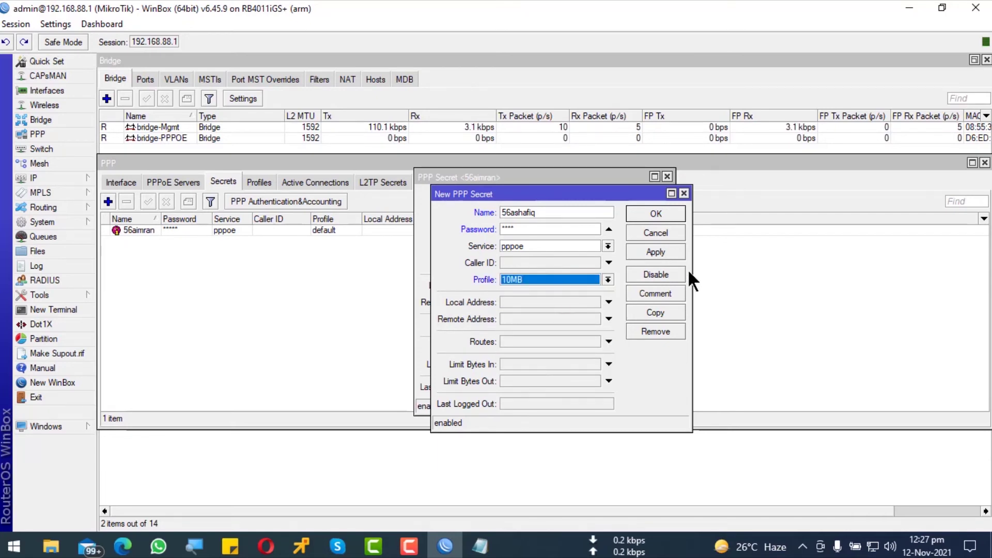
pyautogui.click(656, 252)
pyautogui.click(657, 212)
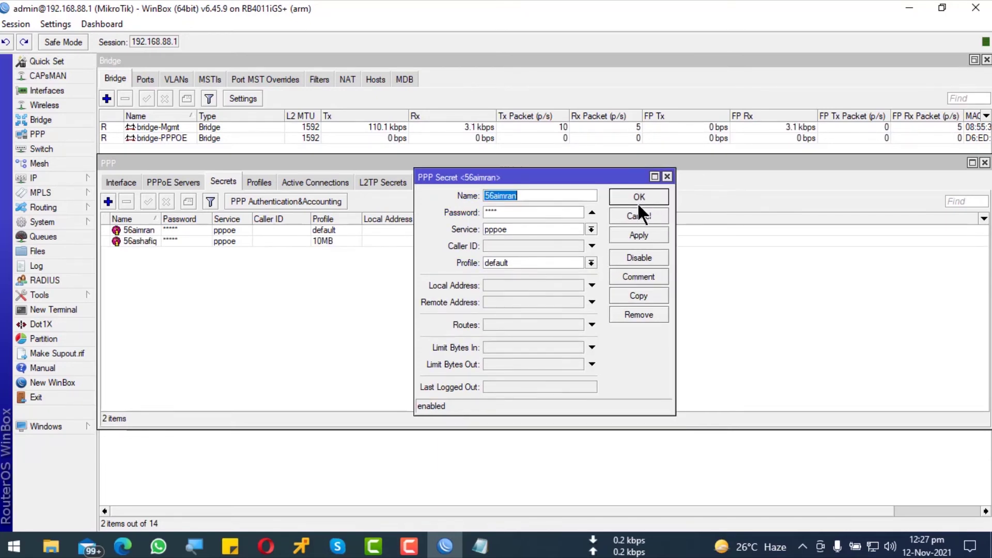
pyautogui.click(638, 207)
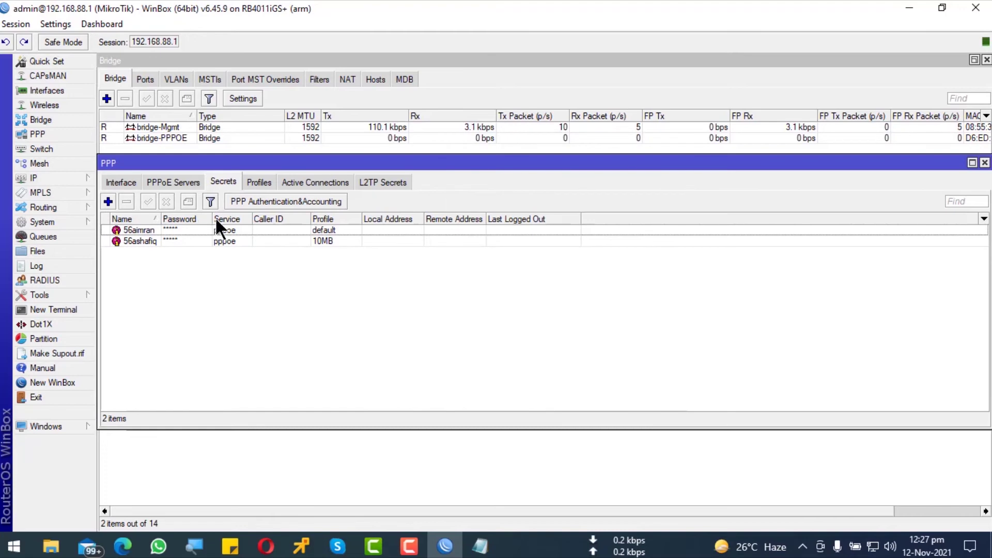
pyautogui.moveTo(212, 219); pyautogui.dragTo(278, 227)
# Switch the first secret's profile from default to 10MB and save it
pyautogui.doubleClick(250, 231)
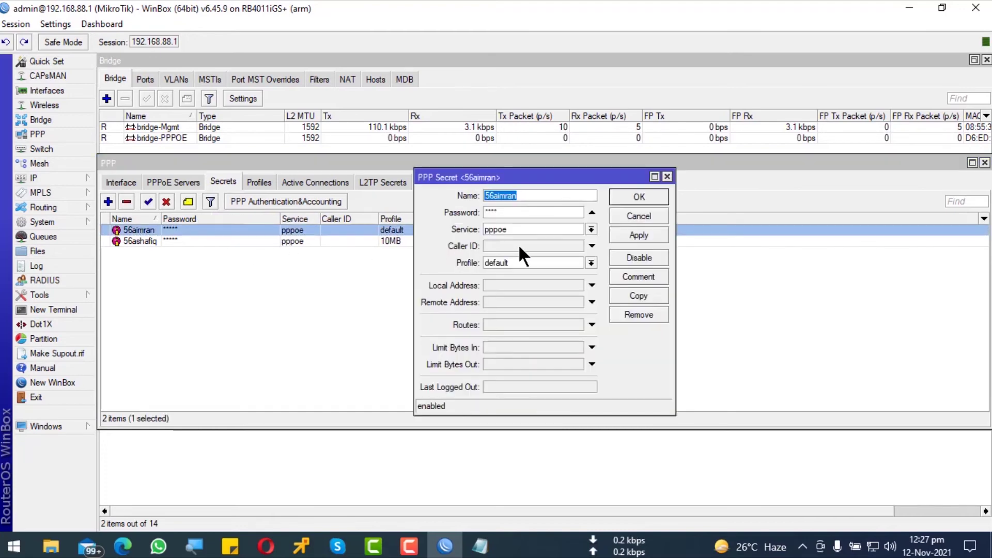
pyautogui.click(589, 262)
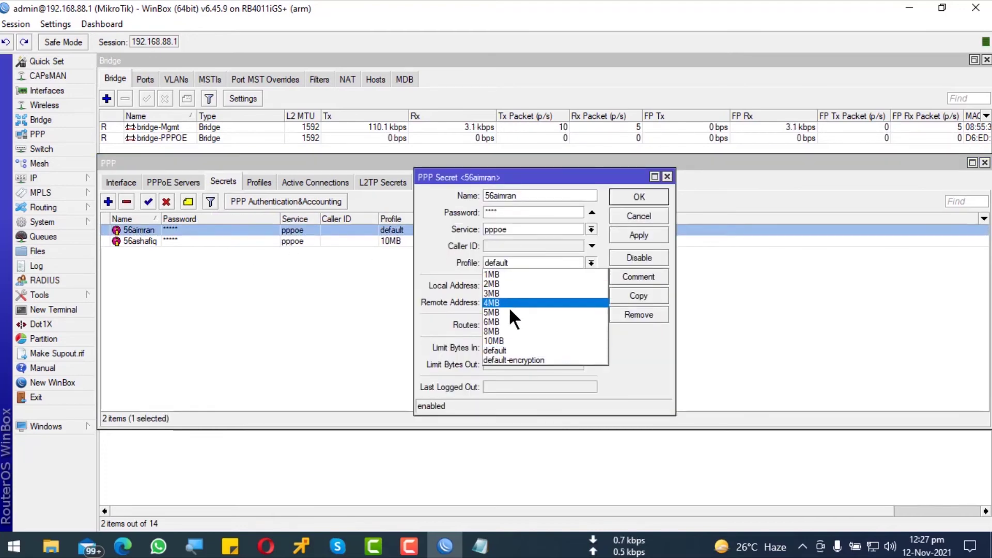
pyautogui.click(494, 337)
pyautogui.click(639, 235)
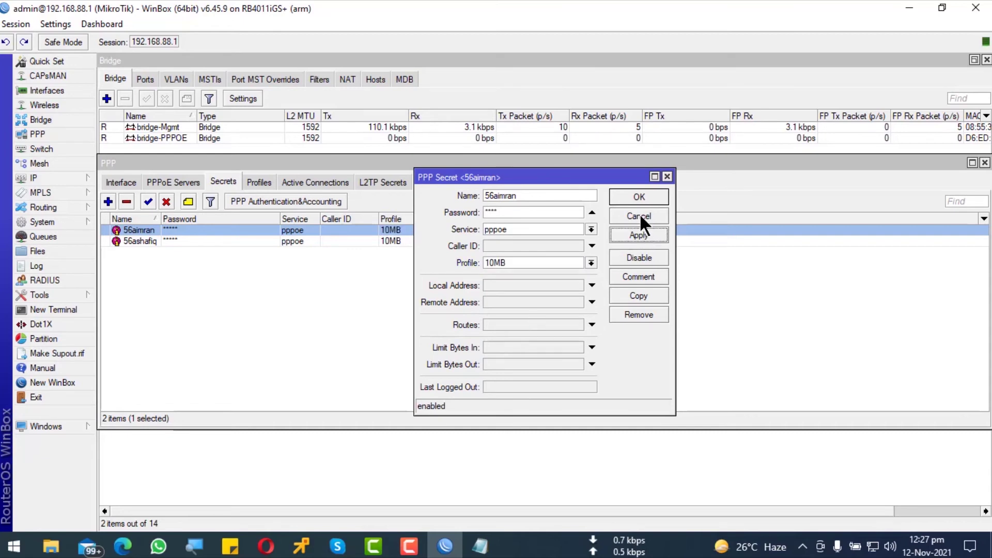
pyautogui.click(635, 196)
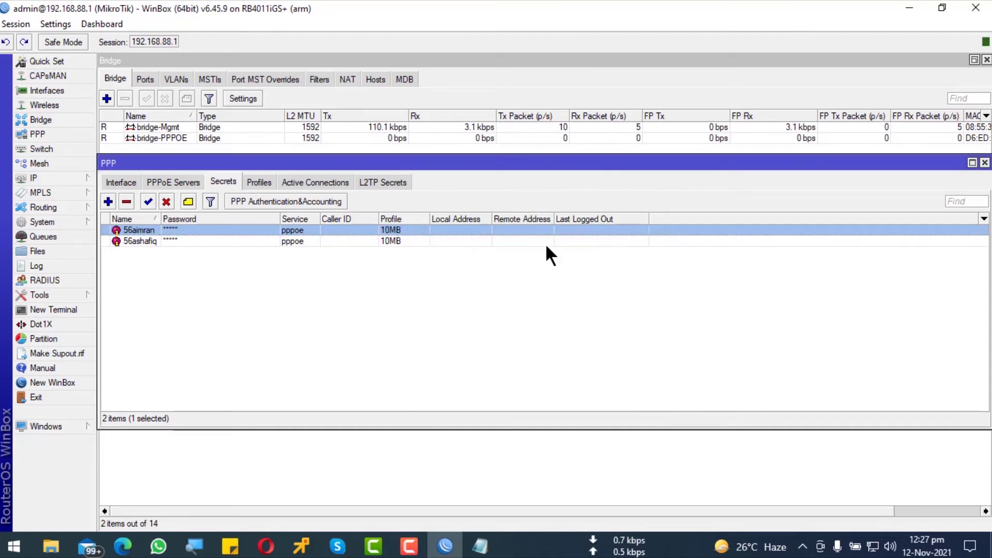
# Browse the PPP tabs to PPPoE Servers, then start Windows' Connect to the Internet wizard
pyautogui.click(284, 182)
pyautogui.click(384, 184)
pyautogui.click(224, 181)
pyautogui.click(173, 182)
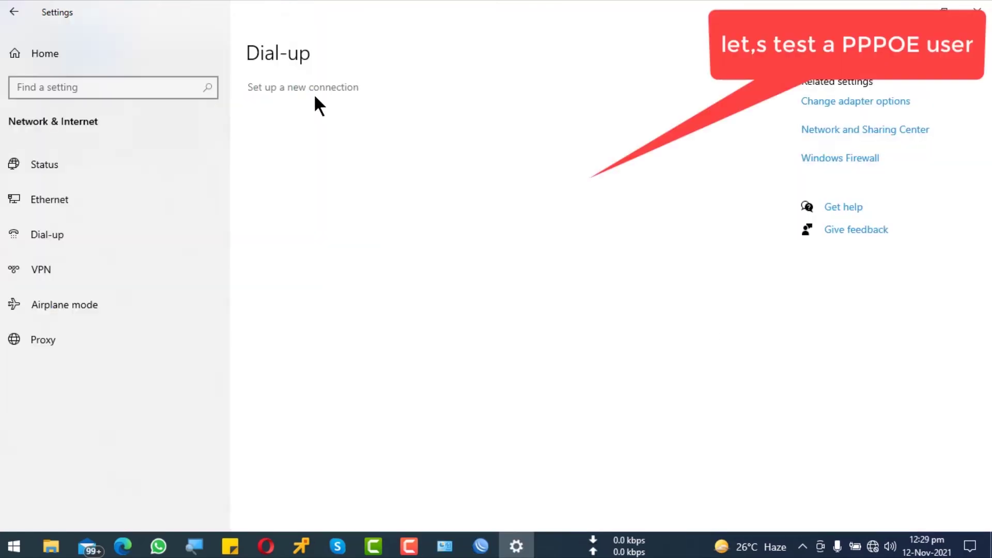
pyautogui.click(316, 90)
pyautogui.click(622, 414)
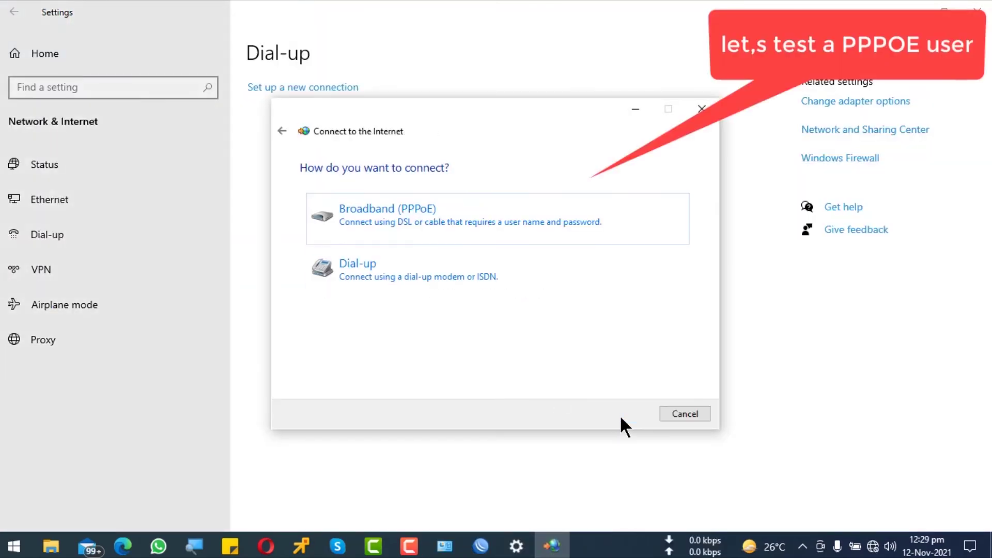
# Create a Broadband (PPPoE) connection with the secret's user name and password, connect, and view its status
pyautogui.click(420, 229)
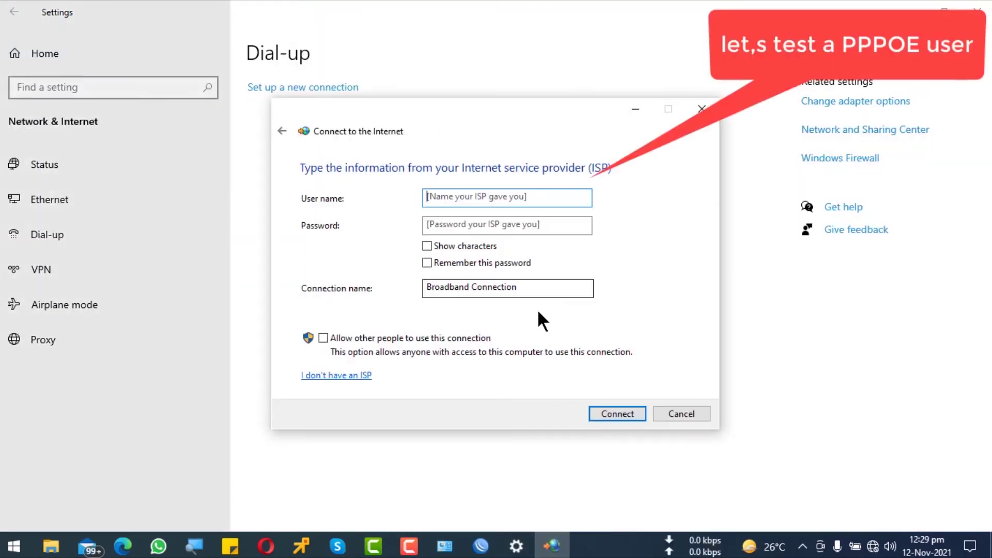
pyautogui.click(501, 198)
pyautogui.write('561shafiq')
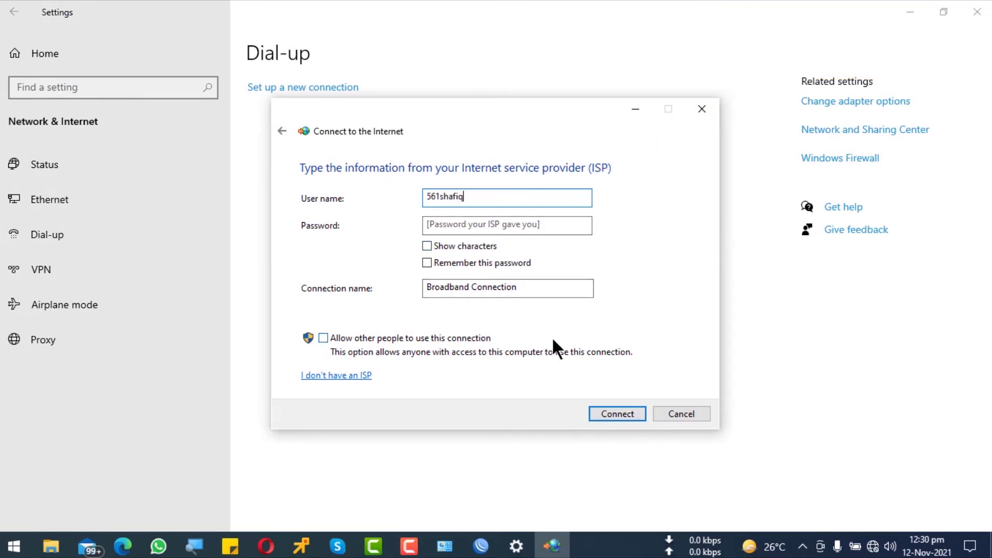
pyautogui.click(439, 196)
pyautogui.press('BackSpace')
pyautogui.write('a')
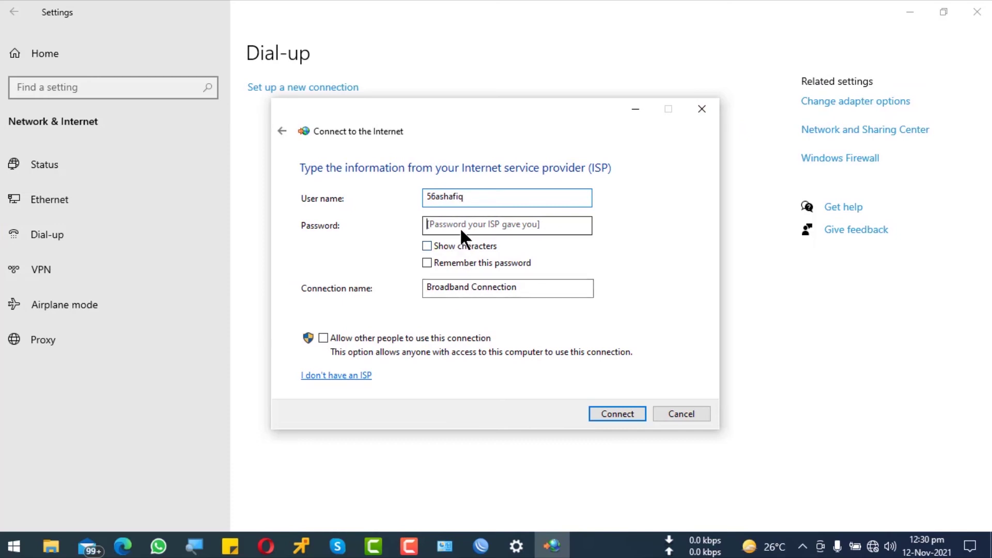
pyautogui.click(460, 227)
pyautogui.write('12345')
pyautogui.click(591, 412)
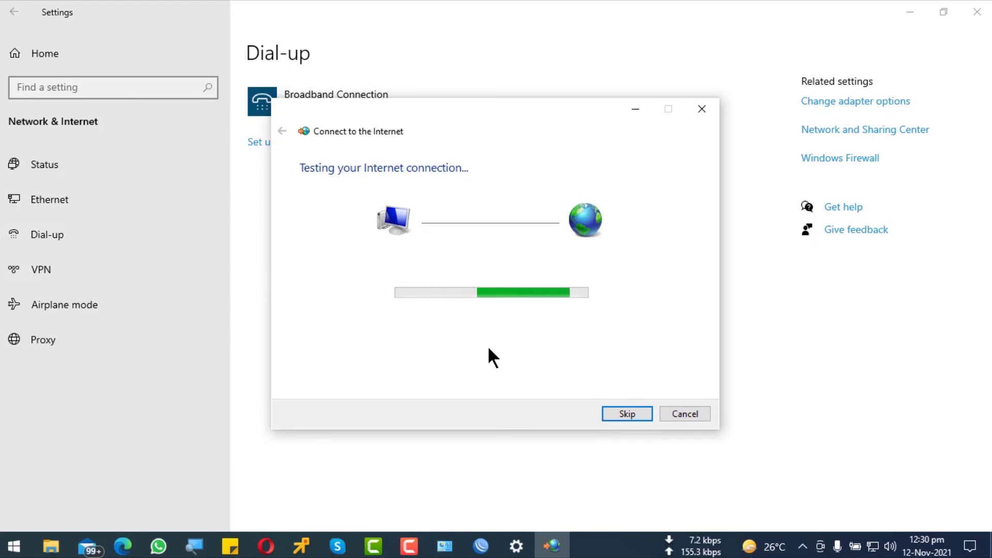
pyautogui.press('Return')
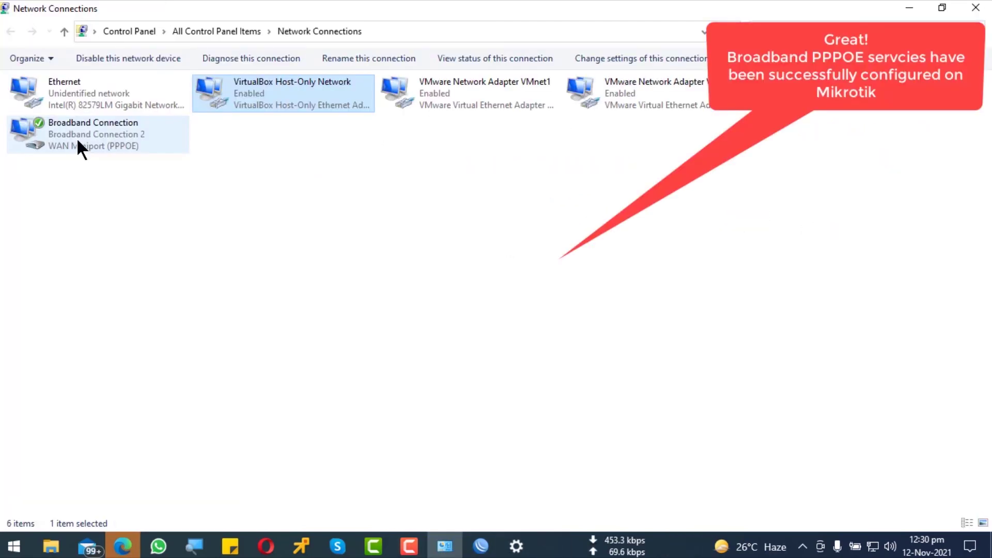
pyautogui.doubleClick(78, 140)
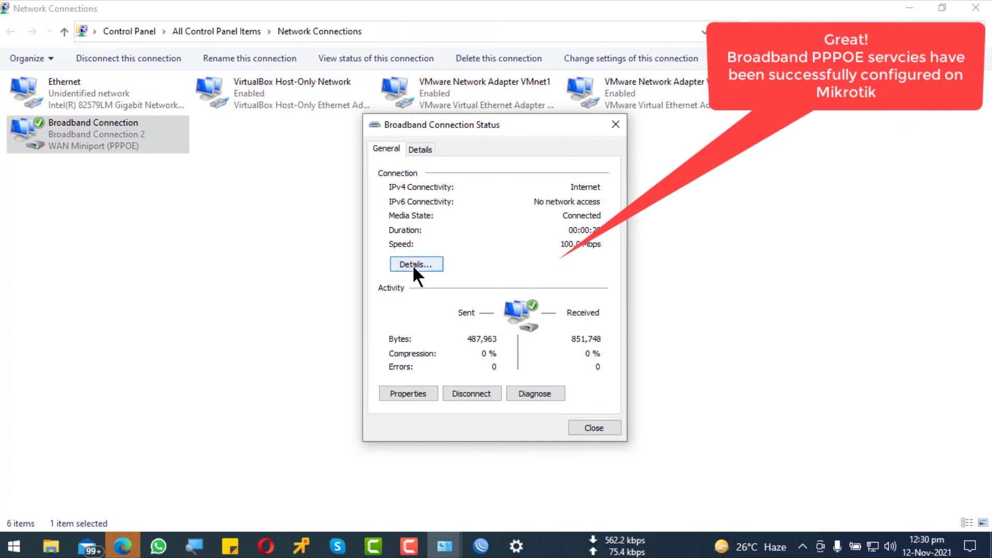
# Confirm IPv4 56.56.0.2 and DNS 8.8.8.8 and 1.1.1.1, then open a new Edge tab
pyautogui.moveTo(459, 165); pyautogui.dragTo(606, 271)
pyautogui.press('Escape')
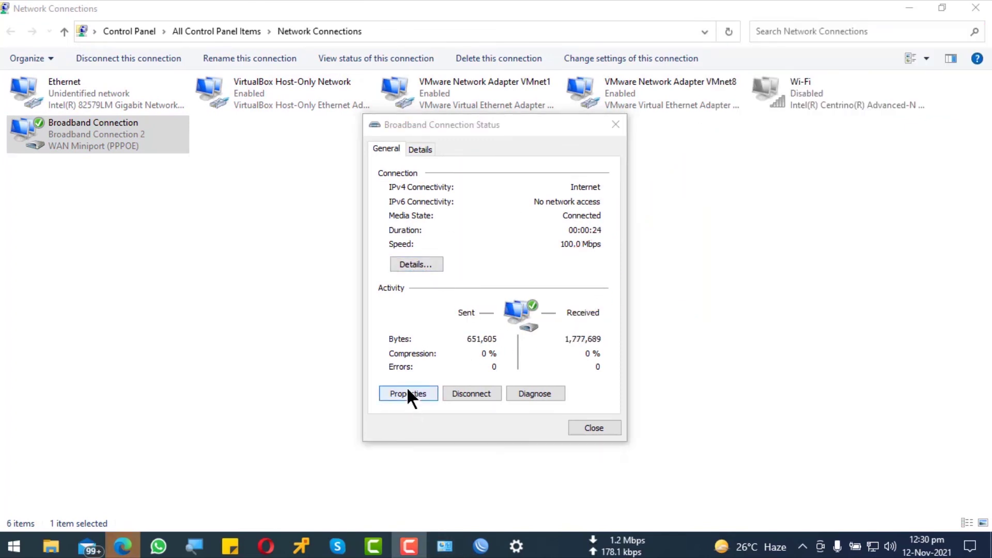
pyautogui.click(416, 266)
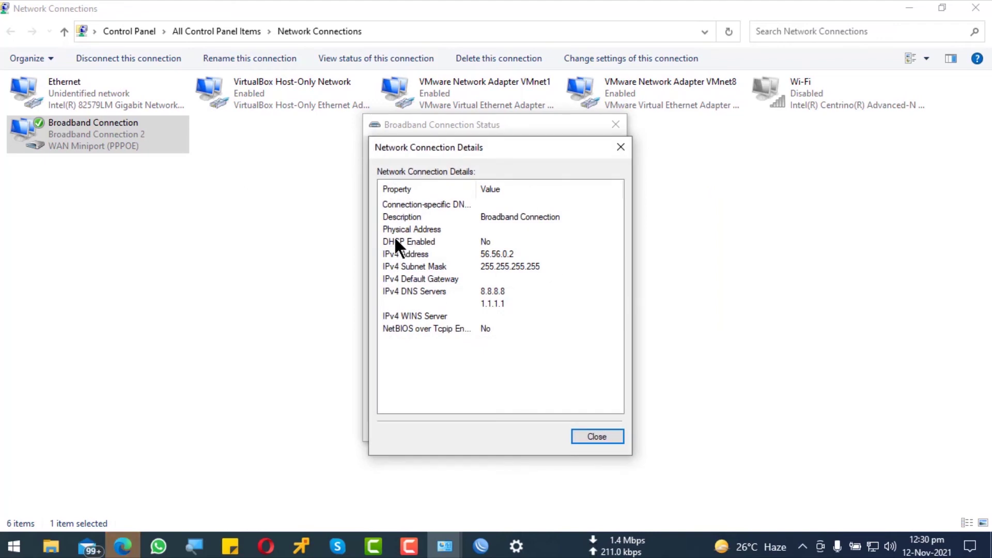
pyautogui.moveTo(391, 217); pyautogui.dragTo(570, 349)
pyautogui.press('Escape')
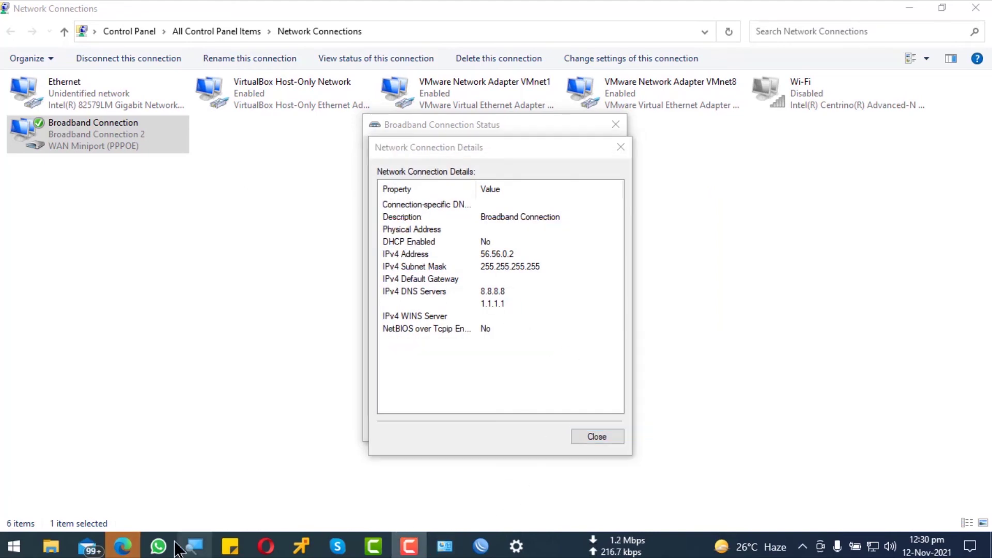
pyautogui.click(124, 546)
pyautogui.click(220, 11)
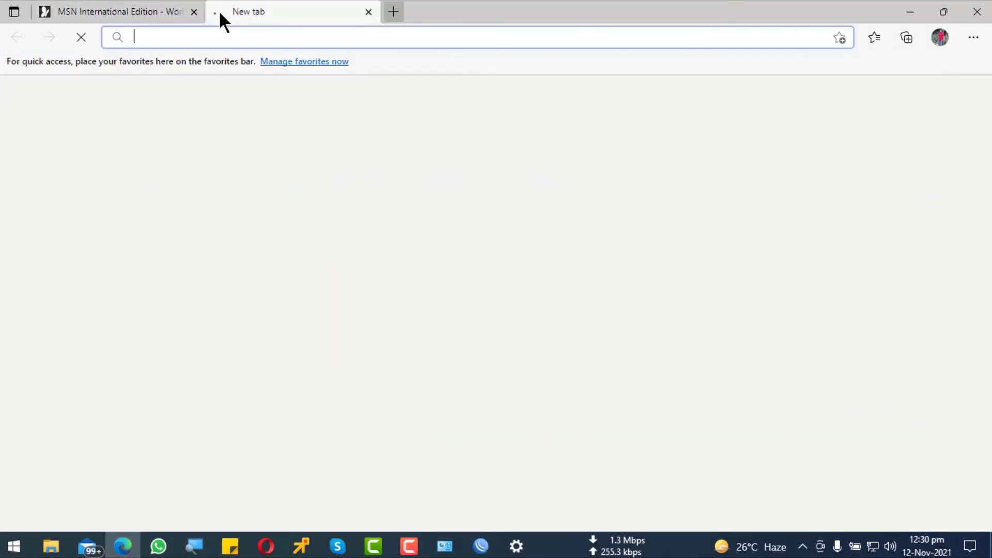
# Search Bing for speedtest, close the MSN tab and load the Speedtest by Ookla site
pyautogui.write('speed')
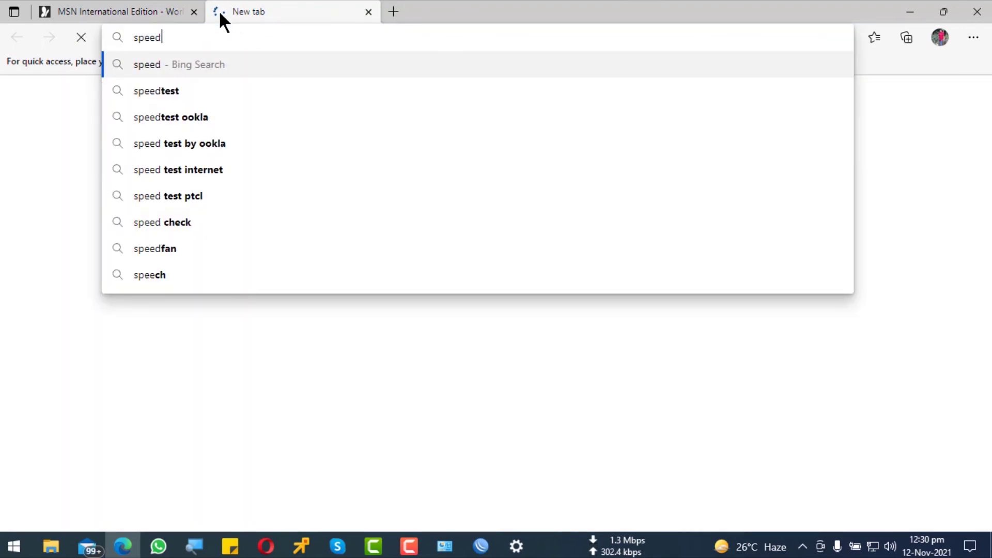
pyautogui.write('test')
pyautogui.press('Return')
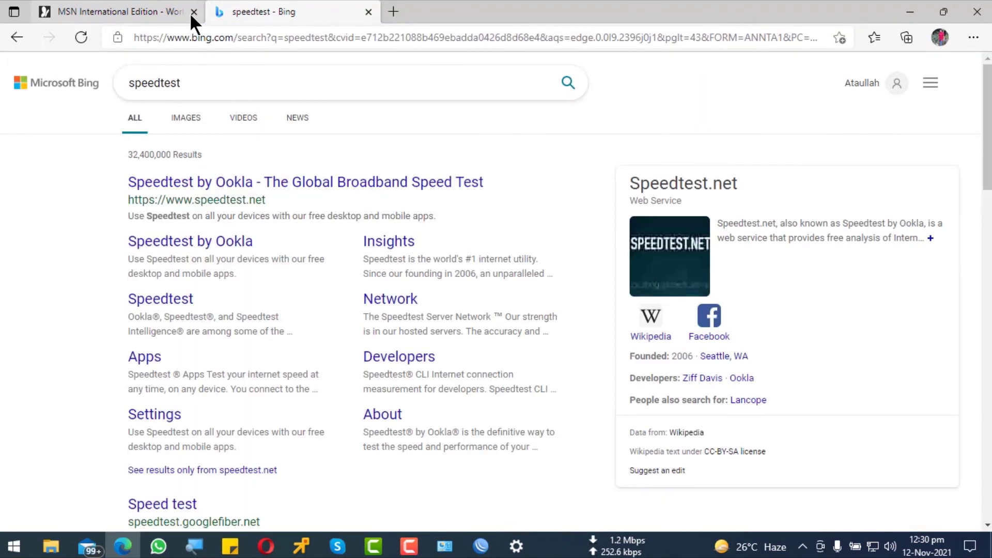
pyautogui.click(194, 12)
pyautogui.click(206, 181)
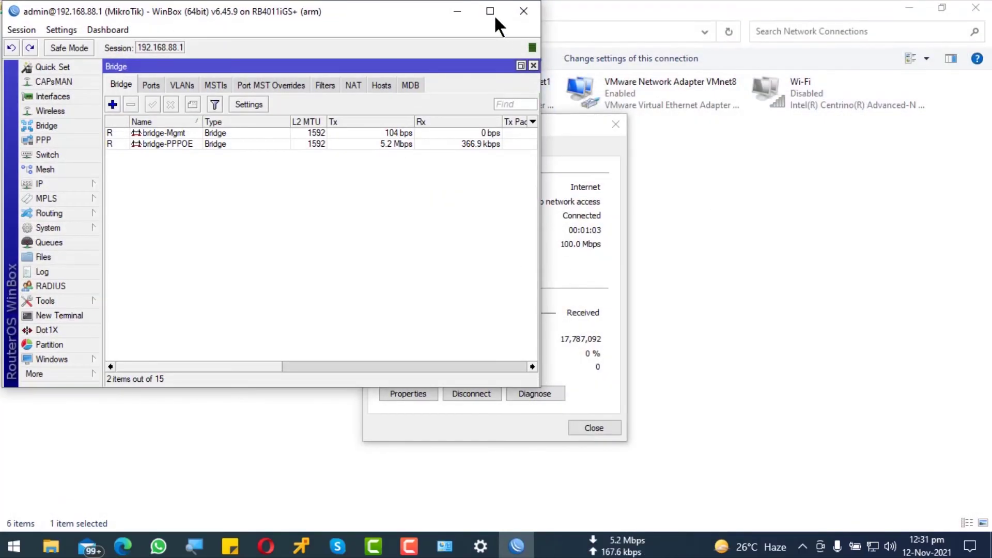
# Maximize WinBox and inspect the PPP active connection that received address 56.56.0.2
pyautogui.click(492, 13)
pyautogui.click(57, 134)
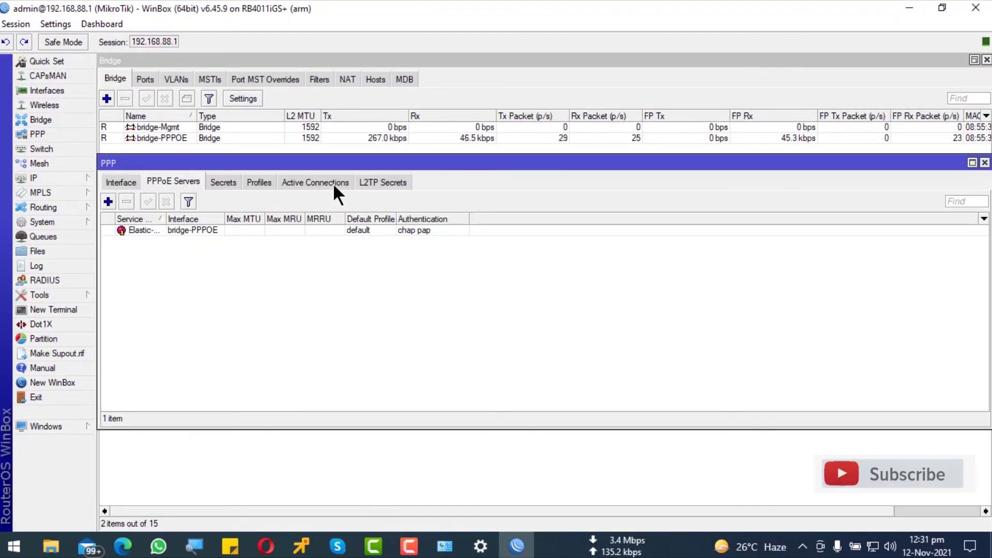
pyautogui.click(331, 182)
pyautogui.doubleClick(257, 229)
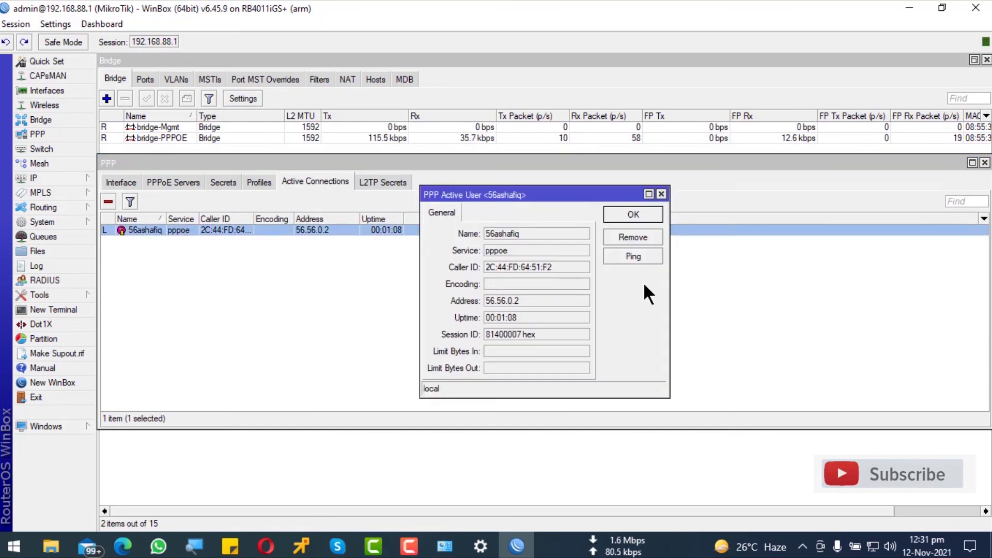
pyautogui.click(661, 194)
# Inspect the client's dynamic PPPoE Server Binding interface, with actual MTU 1480
pyautogui.click(121, 182)
pyautogui.doubleClick(236, 230)
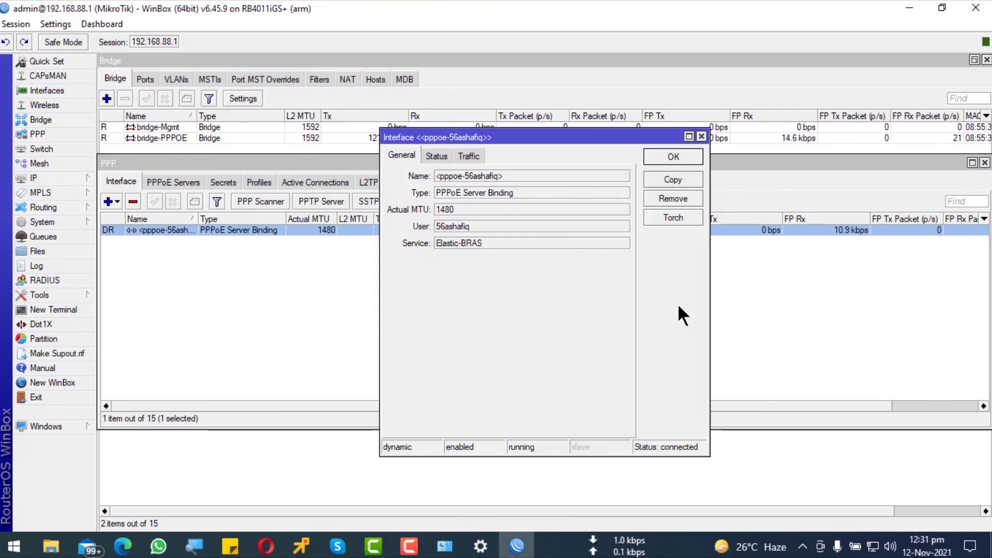
pyautogui.moveTo(384, 217); pyautogui.dragTo(537, 259)
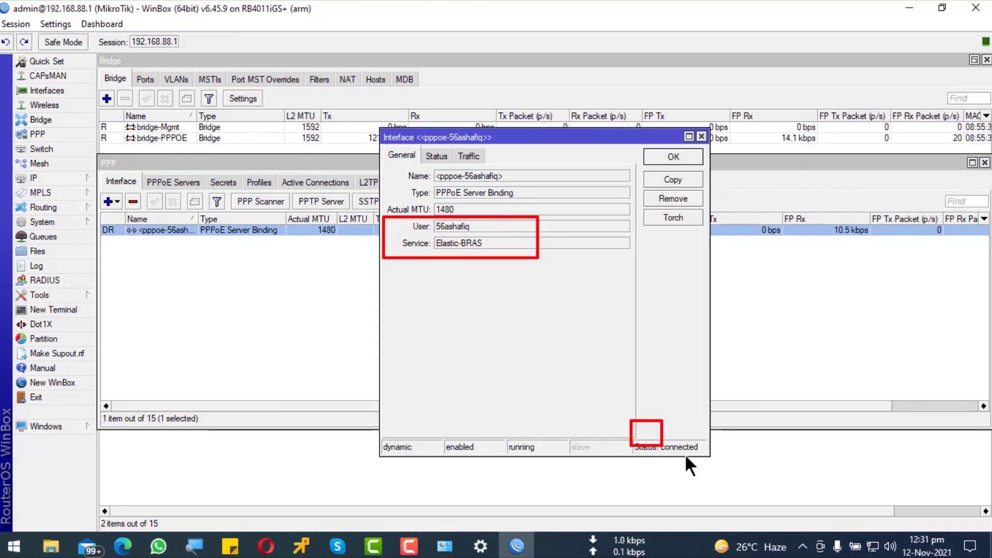
pyautogui.click(674, 157)
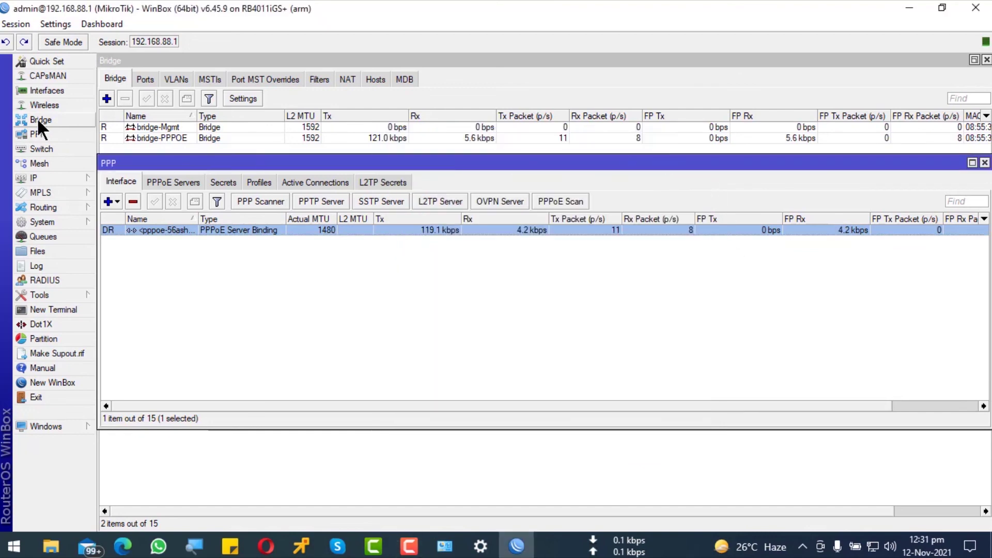
# Widen the Interfaces Name column, open the pppoe interface, then view its dynamic queue's 10M/10M limit
pyautogui.click(66, 91)
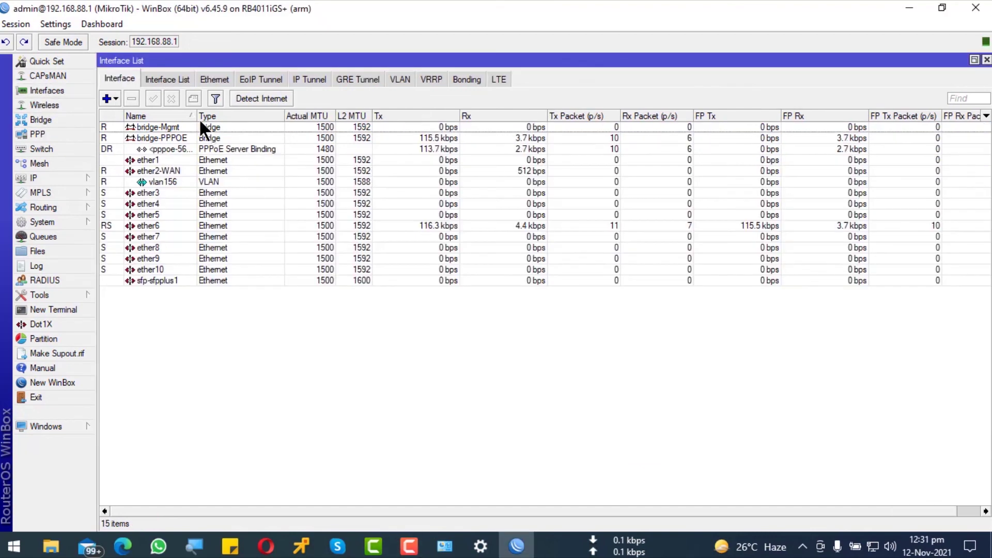
pyautogui.moveTo(197, 115); pyautogui.dragTo(243, 126)
pyautogui.doubleClick(280, 149)
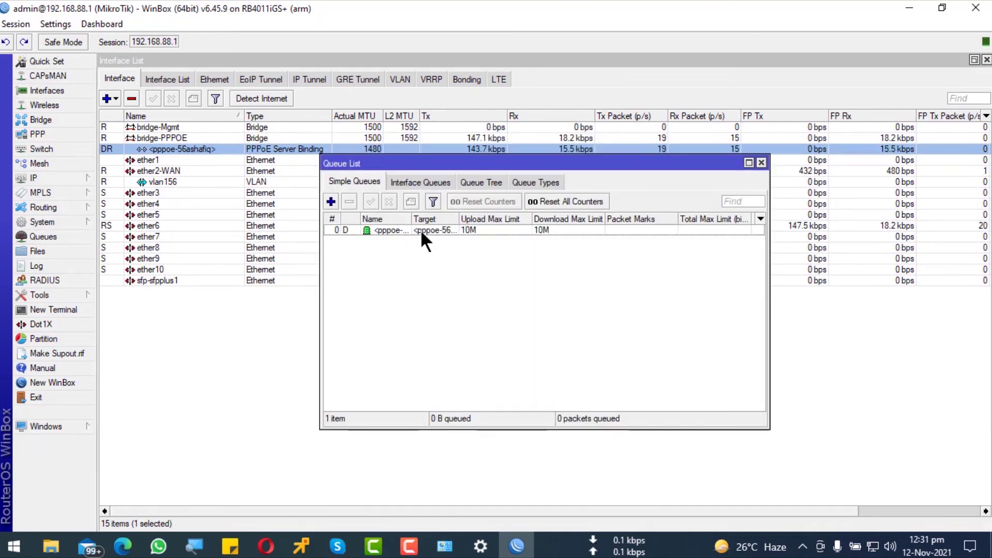
pyautogui.doubleClick(420, 229)
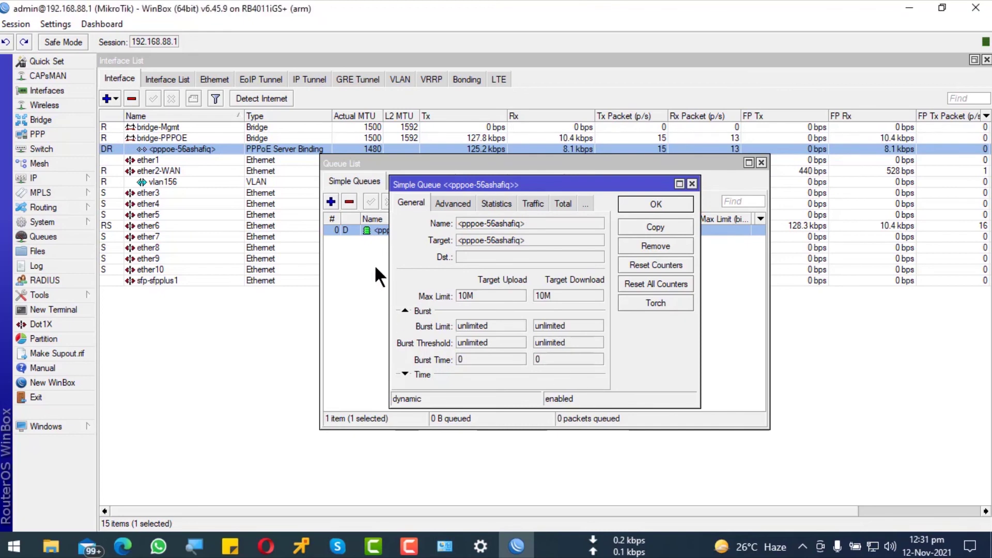
pyautogui.moveTo(374, 266); pyautogui.dragTo(621, 312)
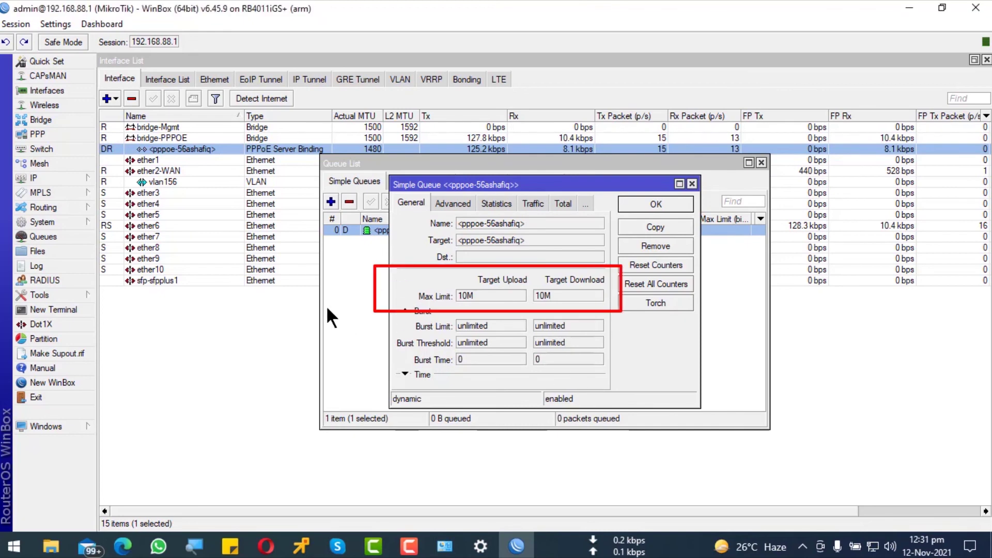